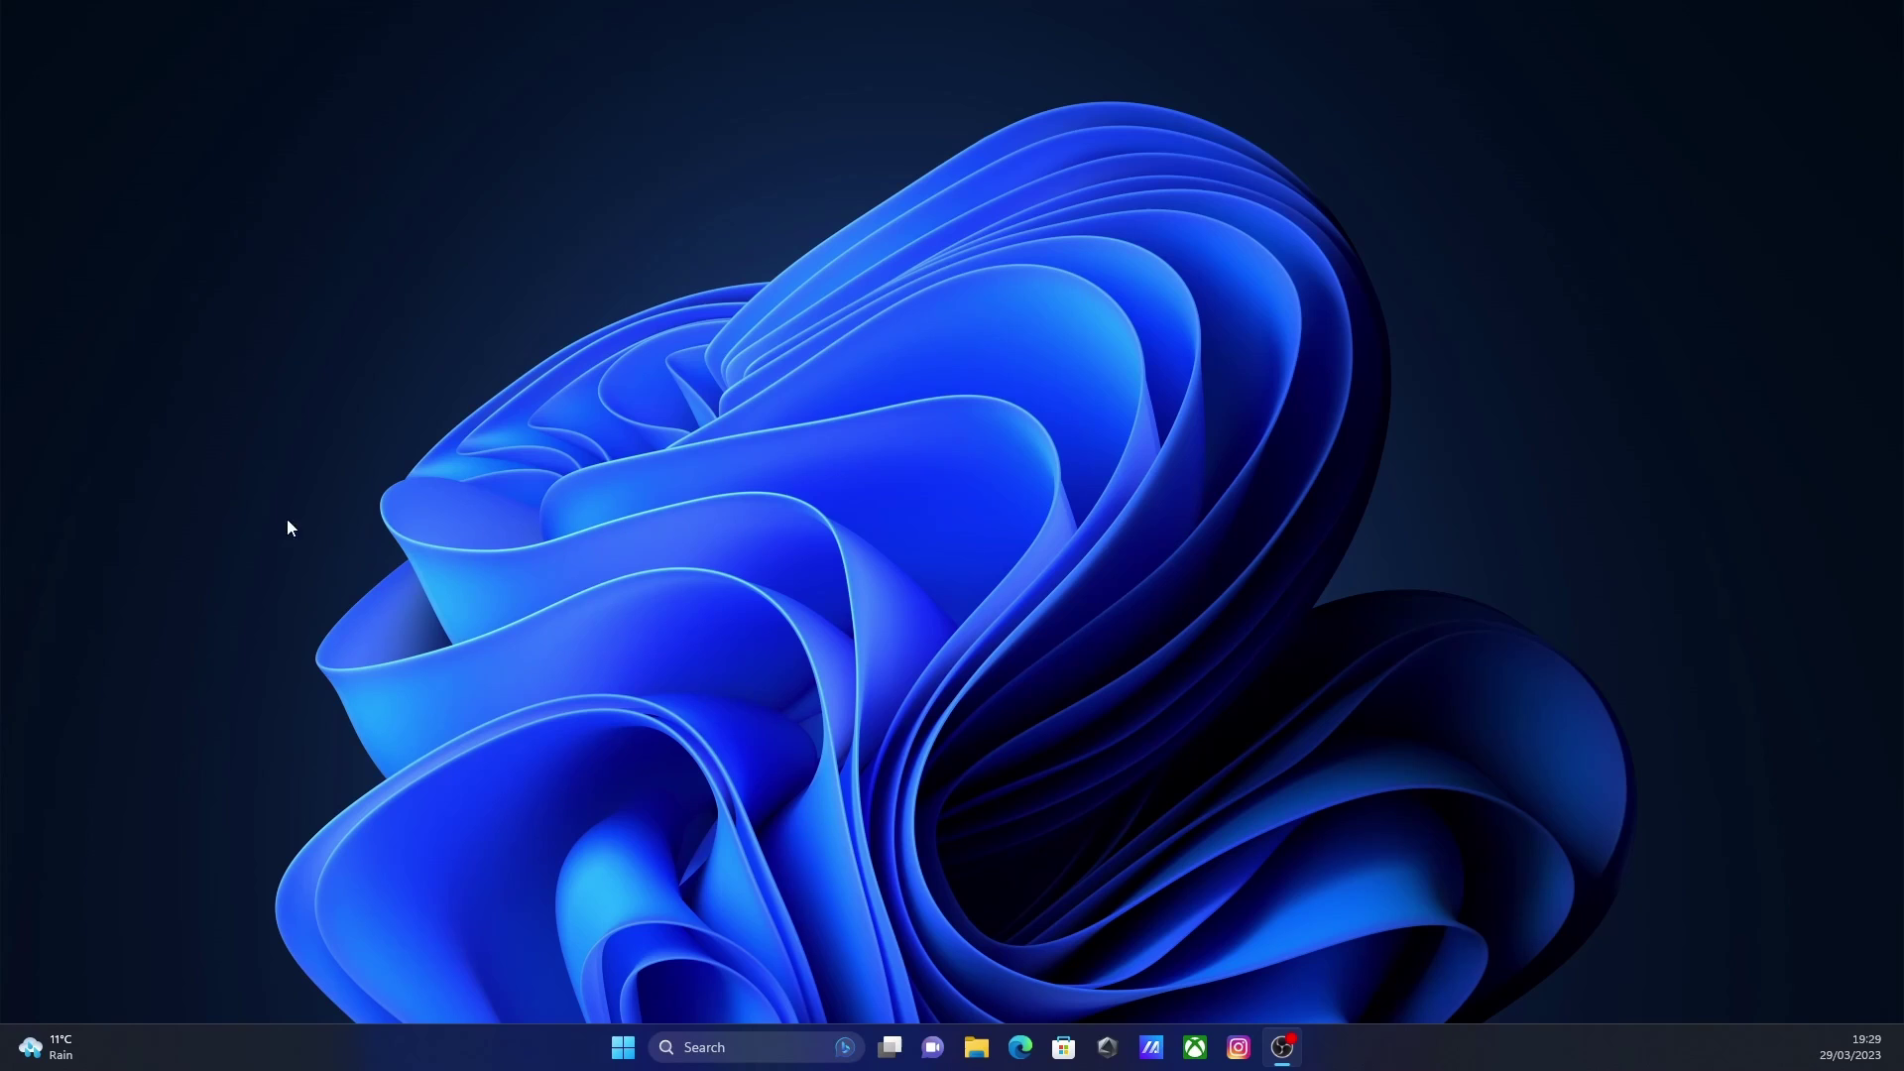
Browse via This PC and OS (C:) to Documents > Testserver and run start_5848_default
click(974, 1048)
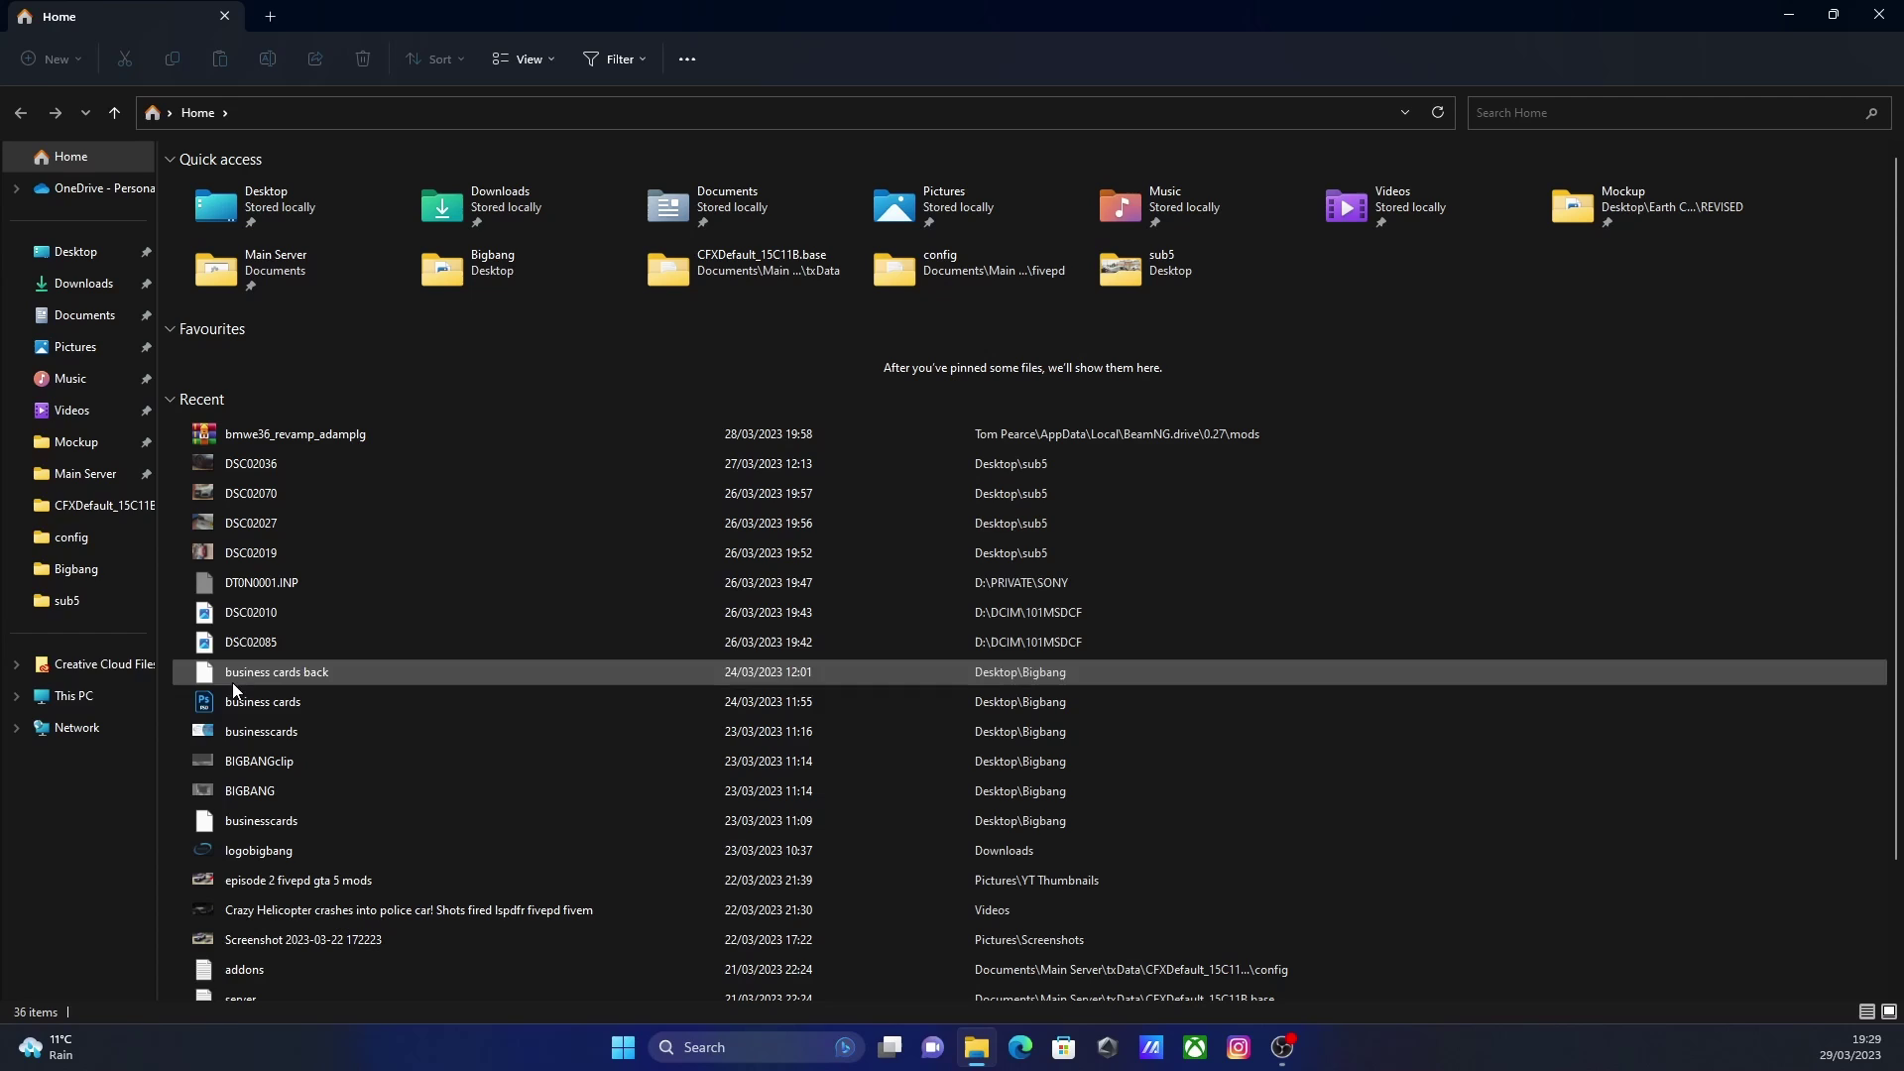
click(94, 711)
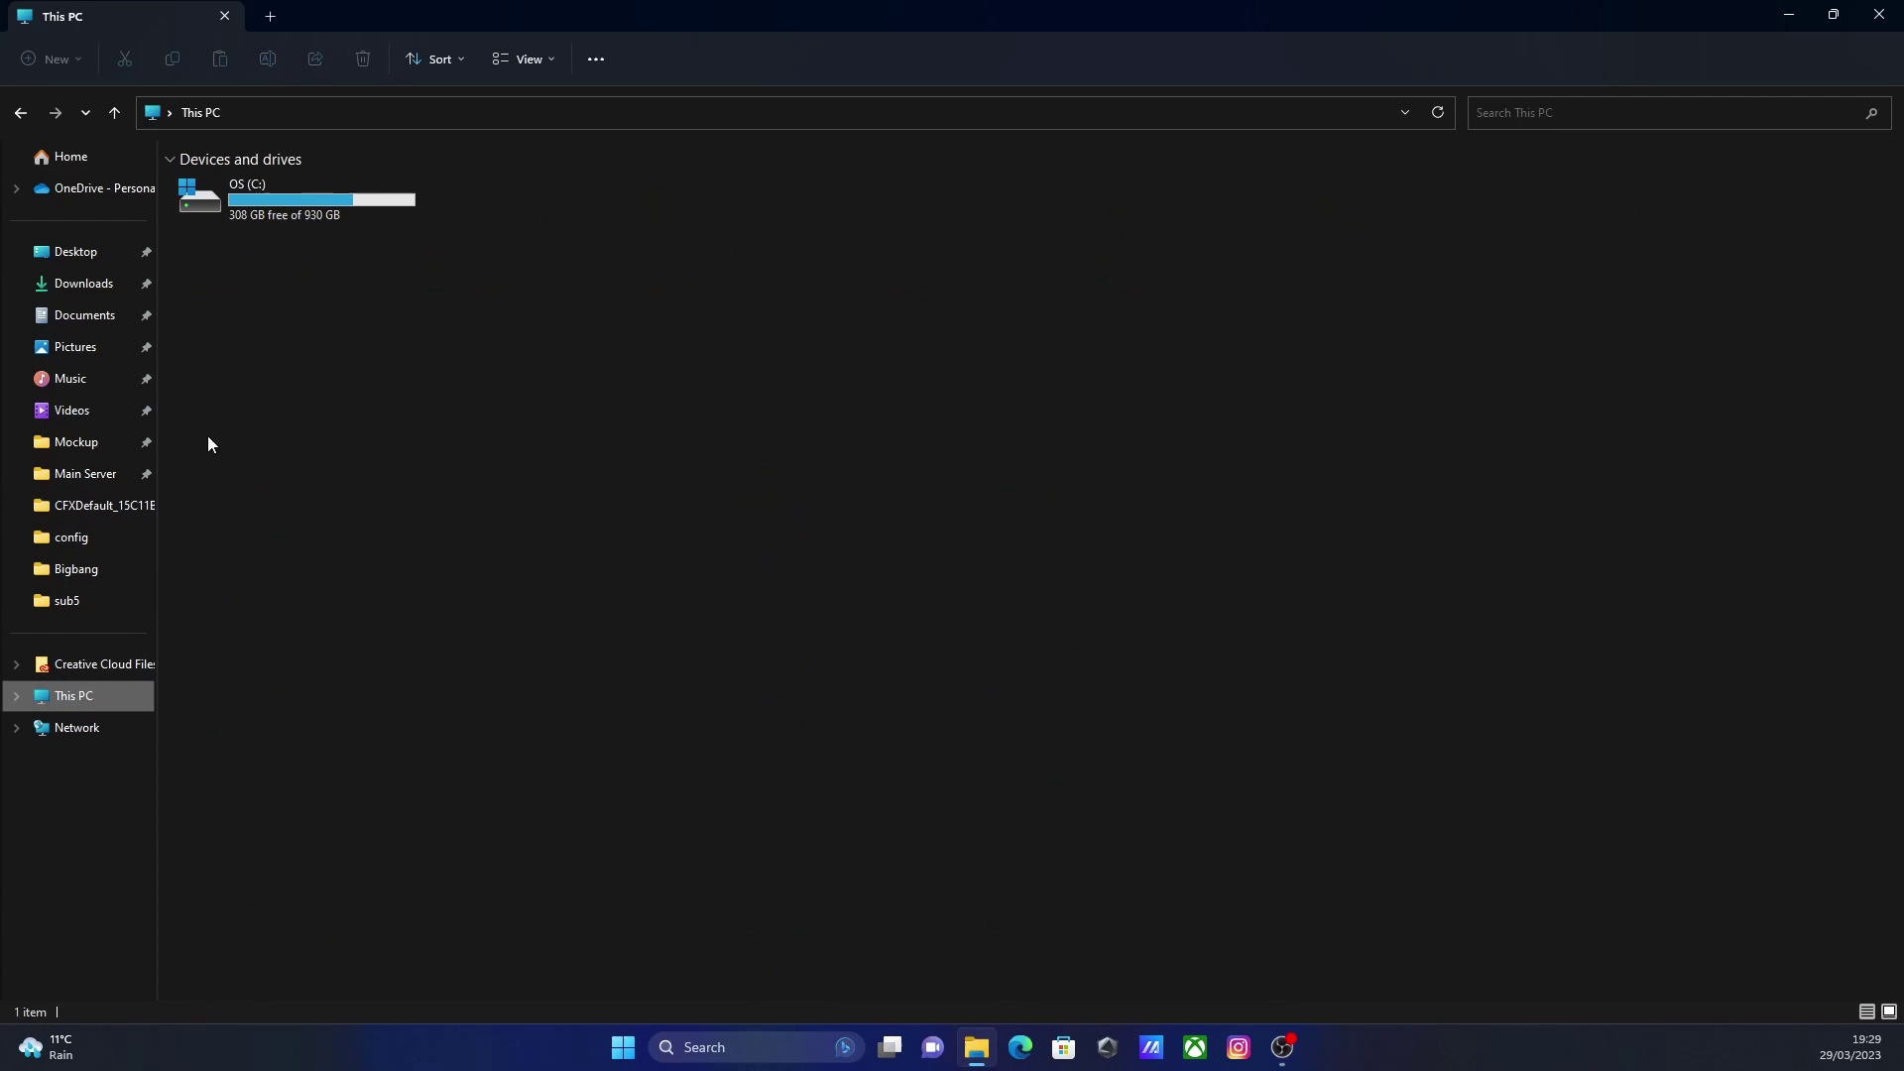
double_click(280, 201)
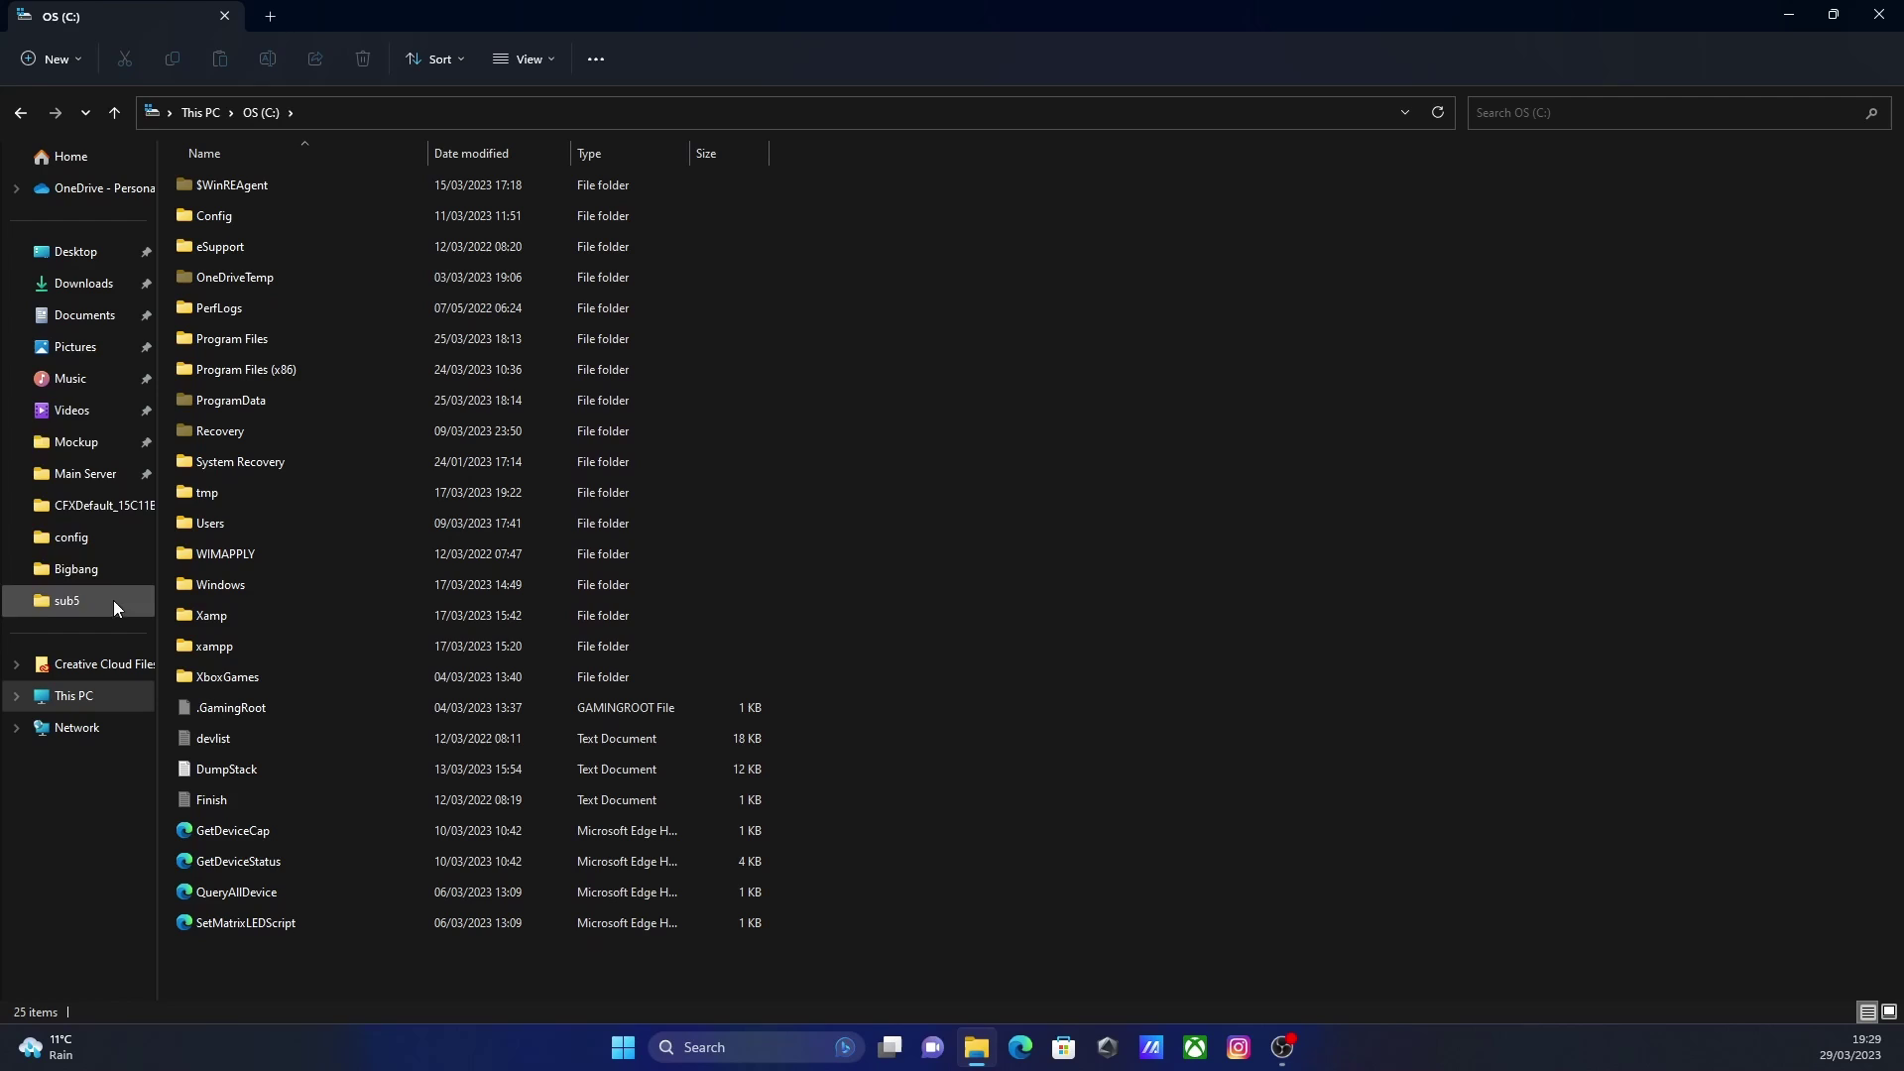
click(86, 315)
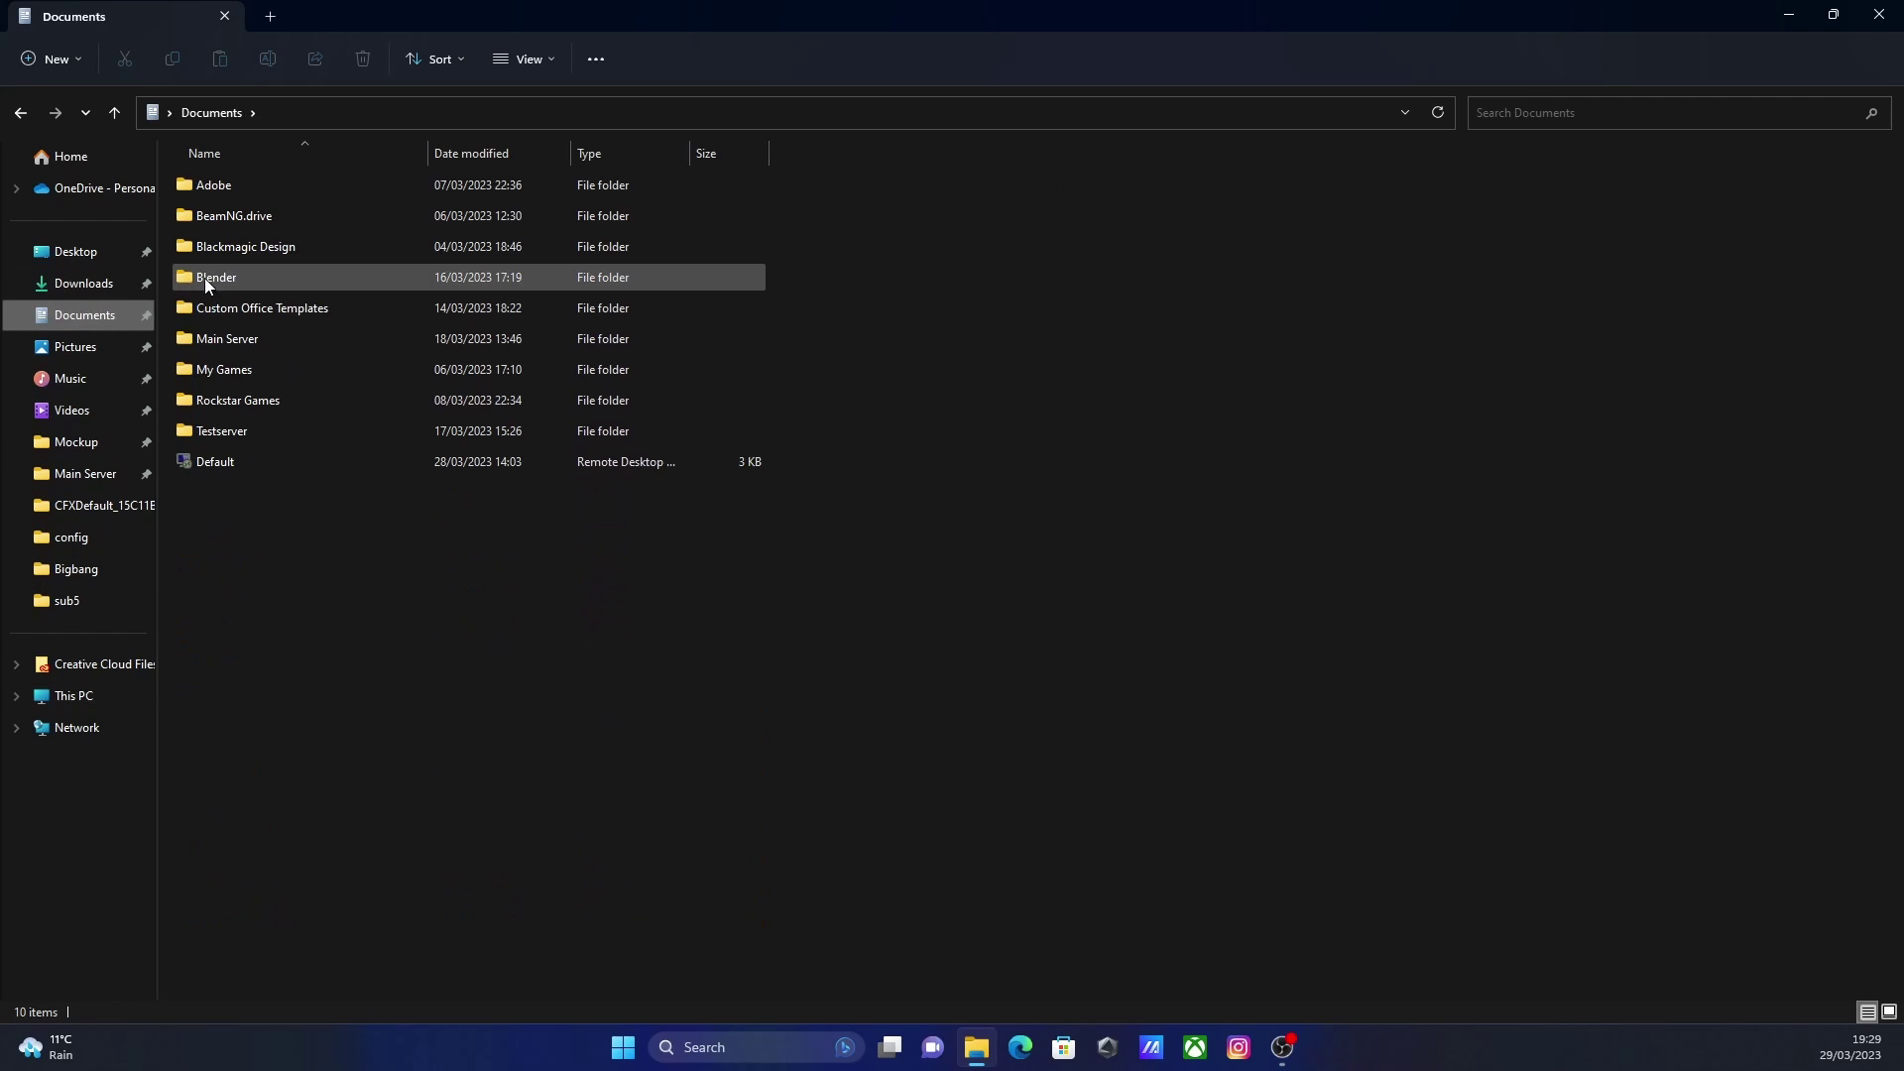
double_click(248, 430)
click(254, 256)
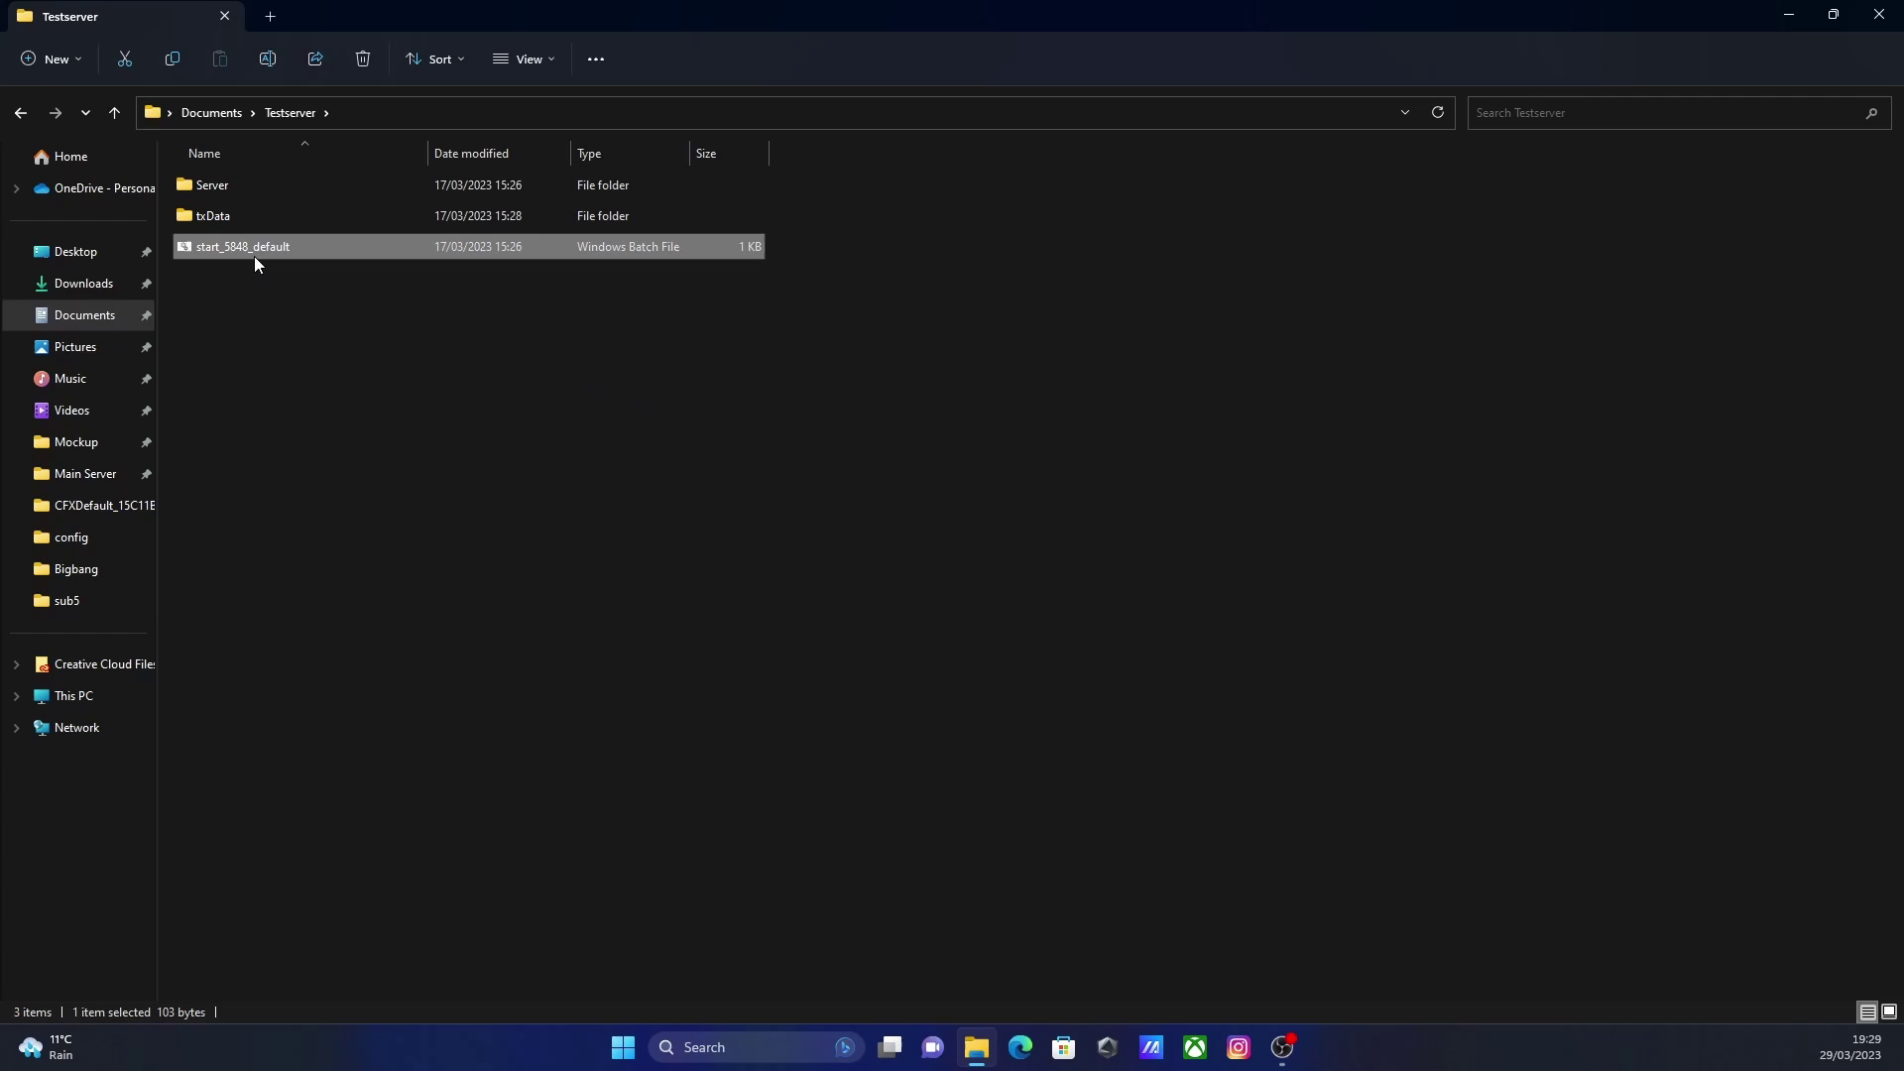
double_click(254, 256)
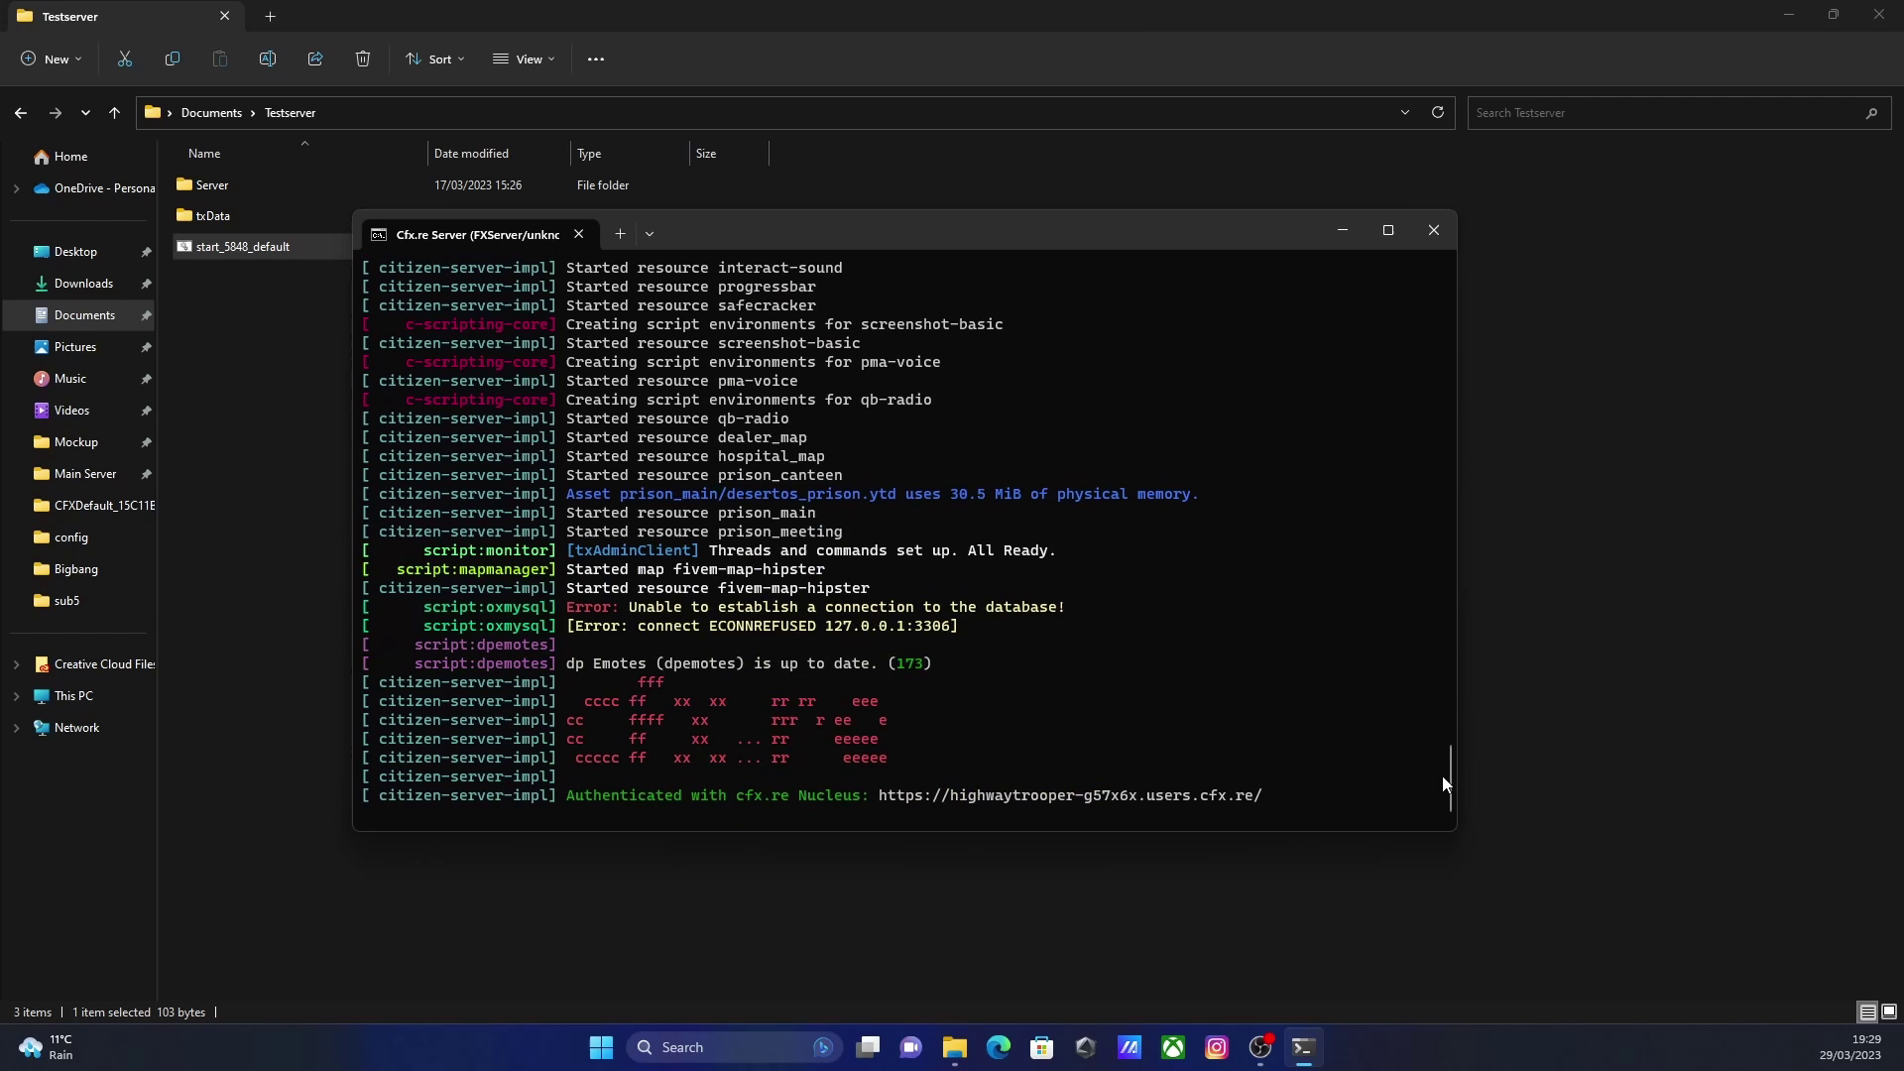
mouse_move(1451, 778)
mouse_down()
mouse_move(1435, 535)
mouse_move(1463, 275)
mouse_up()
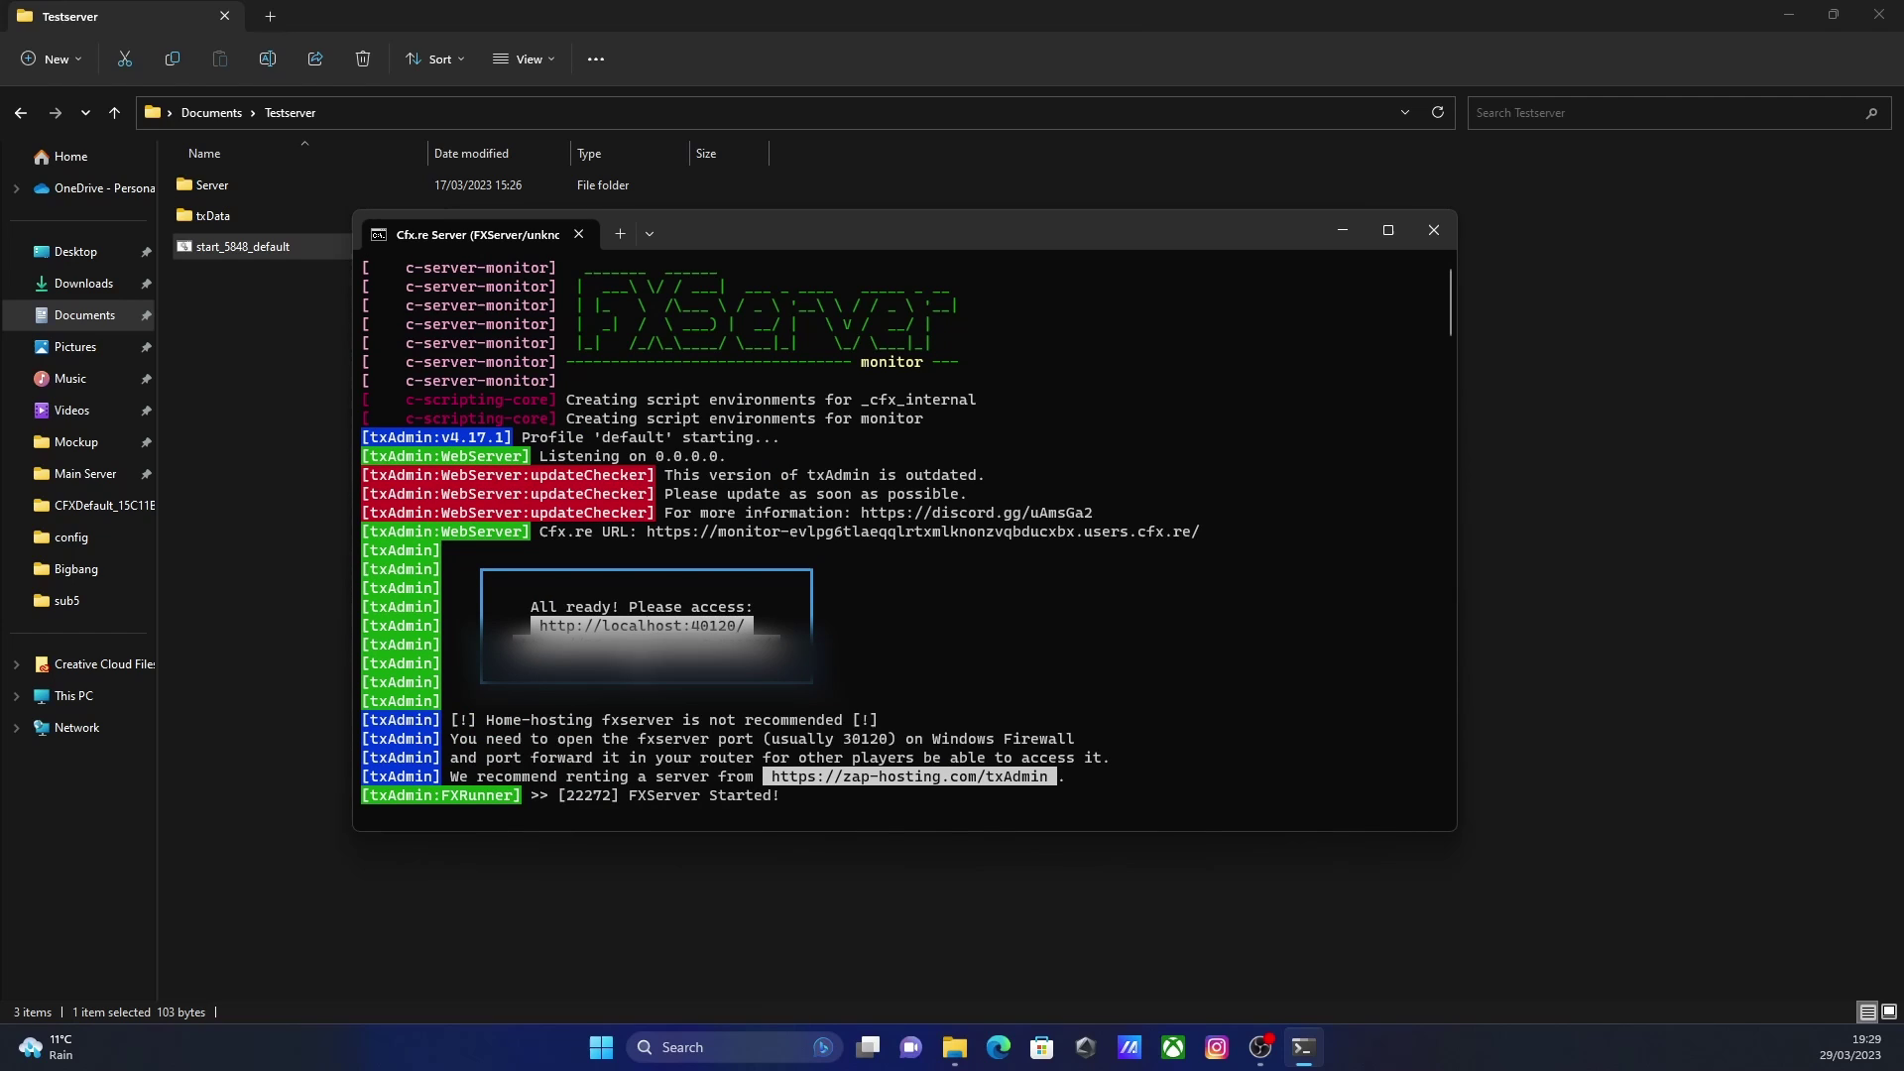
Open the txAdmin address in Edge, log in with Cfx.re and maximize the window
ctrl+click(643, 626)
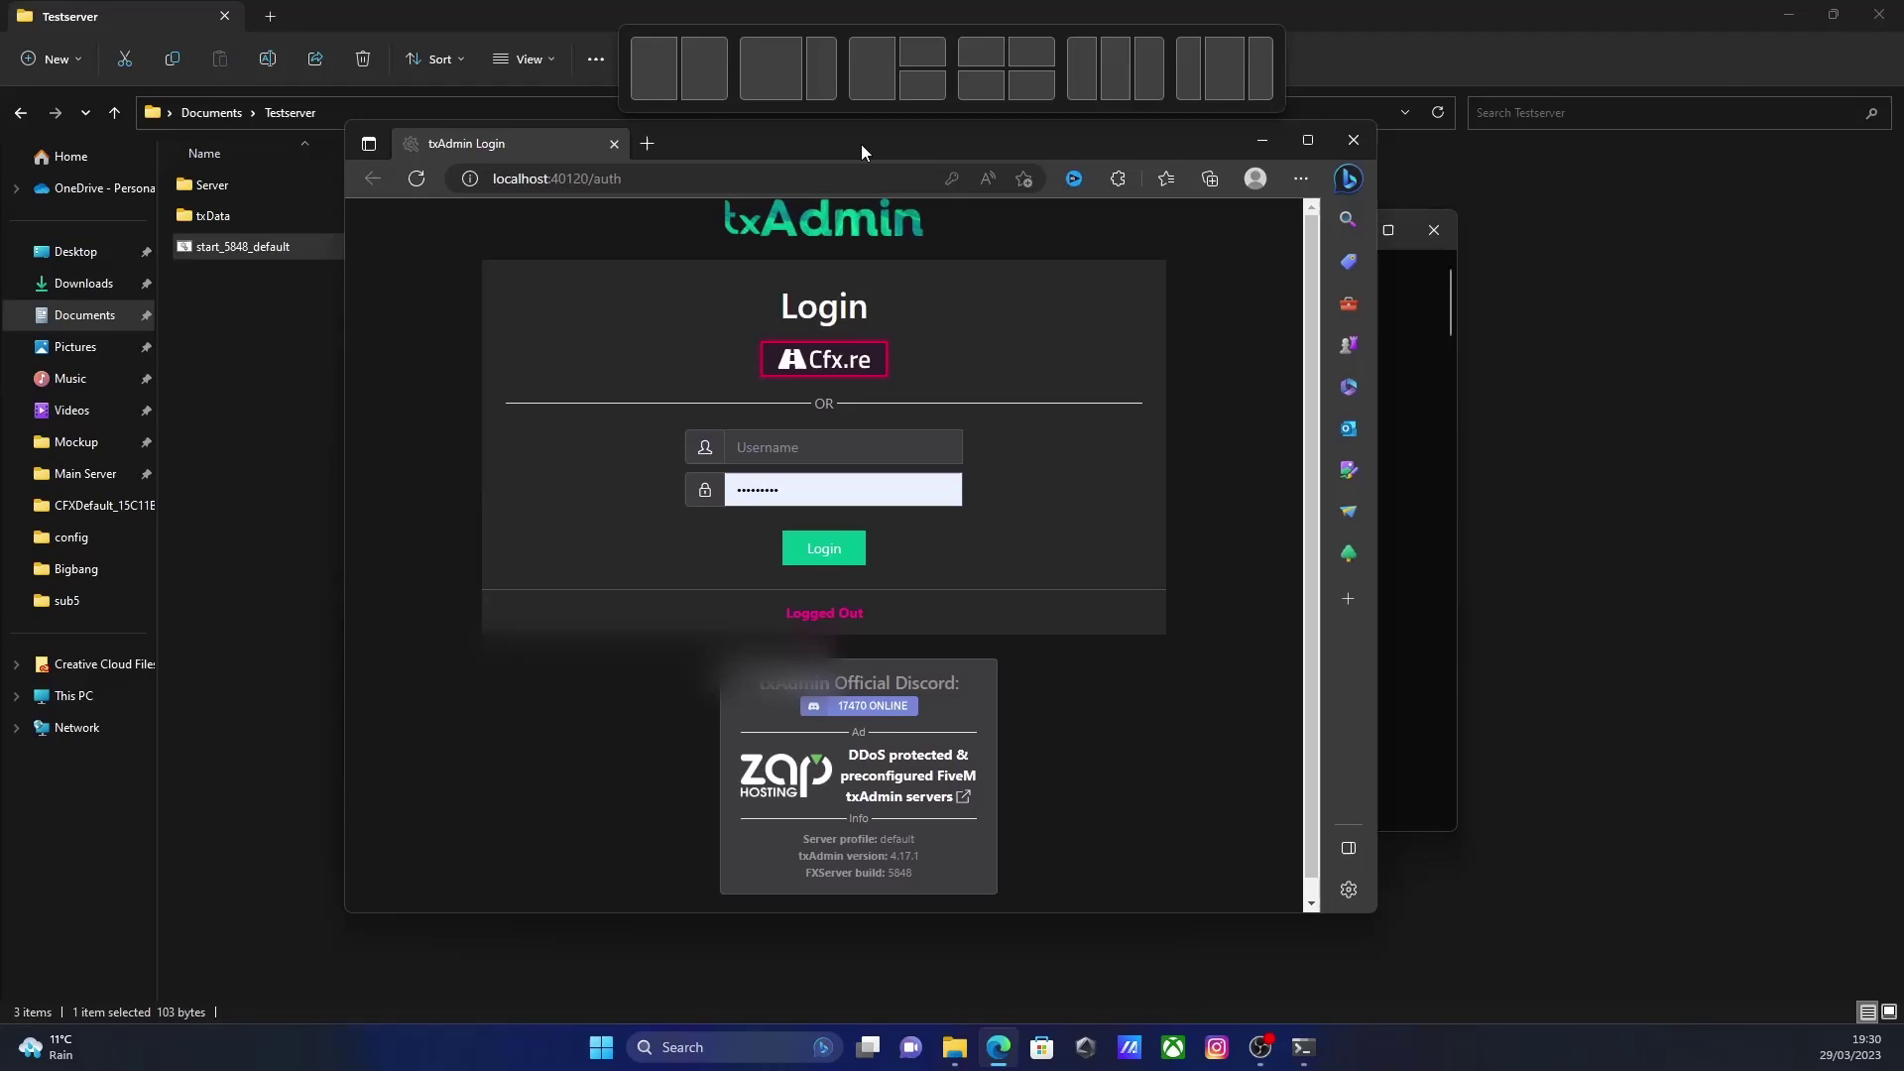
drag(861, 144, 856, 166)
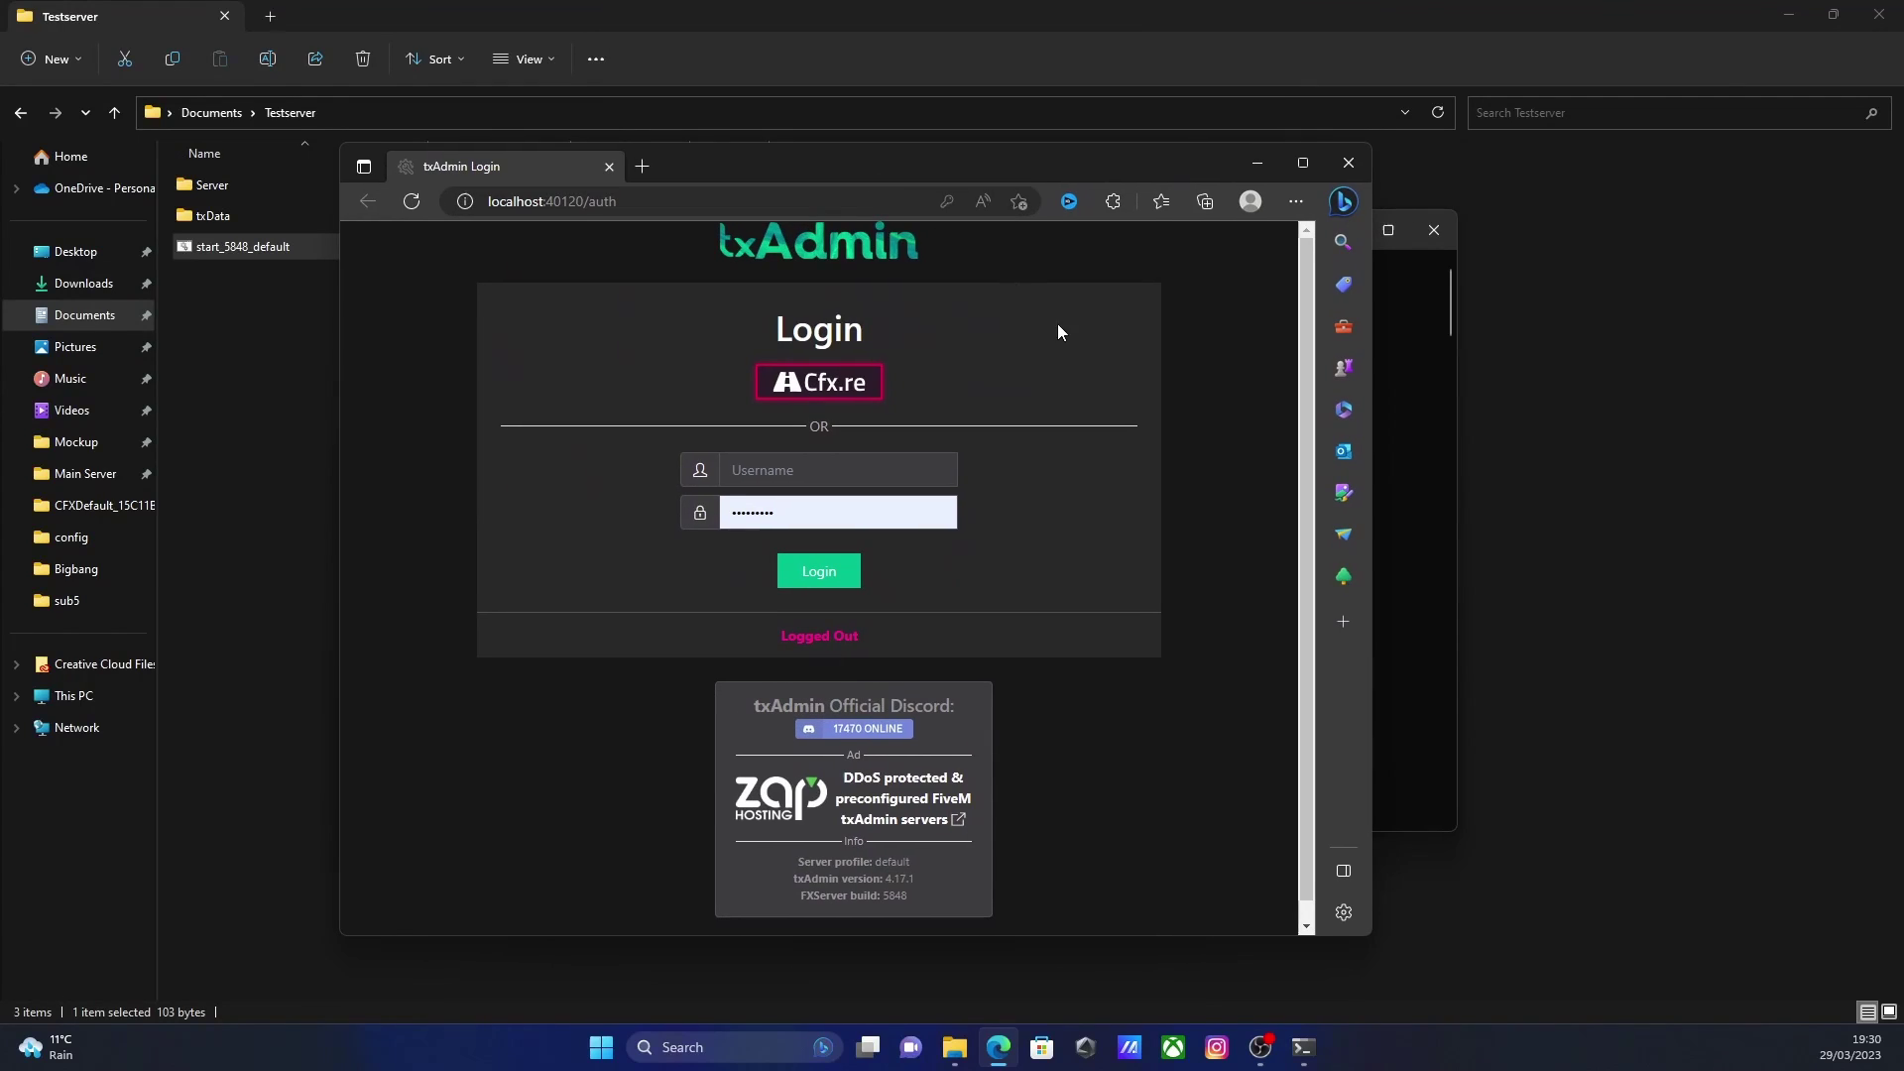
click(858, 388)
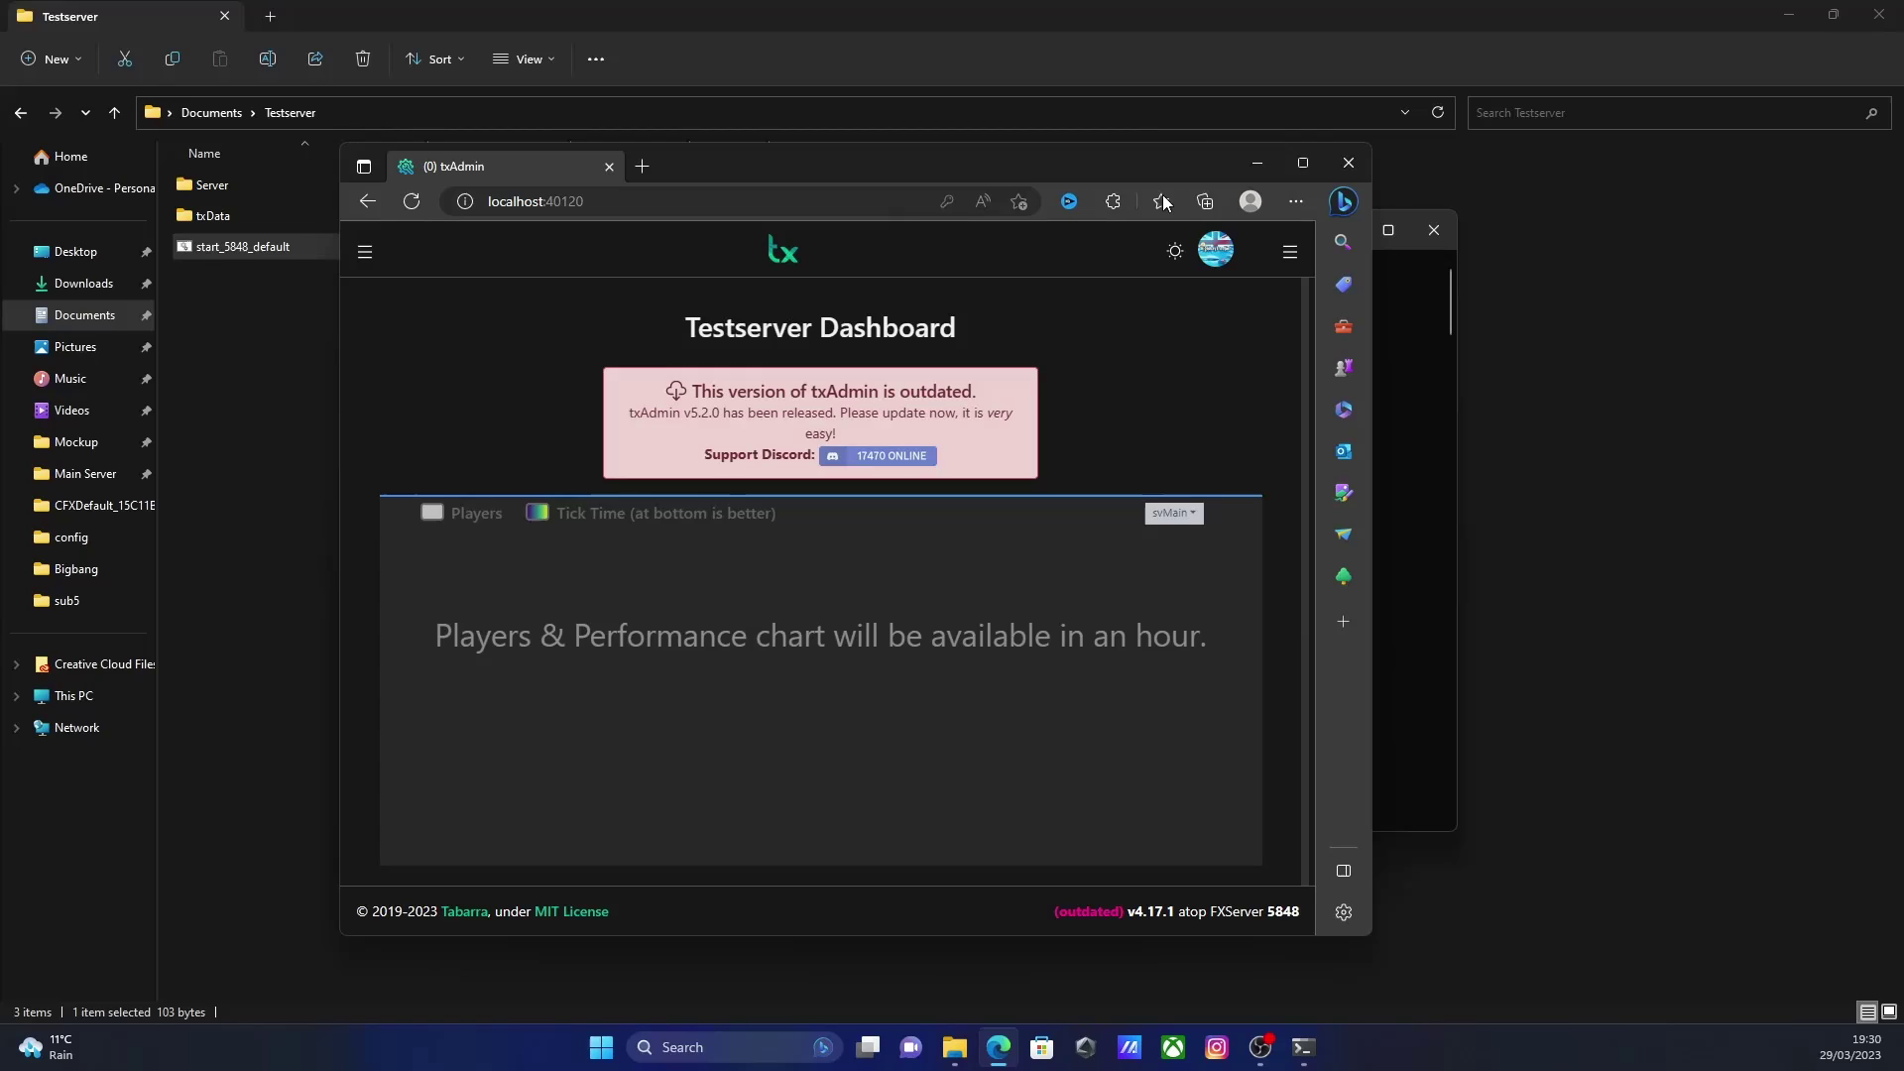
click(1302, 162)
Review the Player Manager settings confirming Enable Whitelist is YES, then return to the dashboard
click(78, 634)
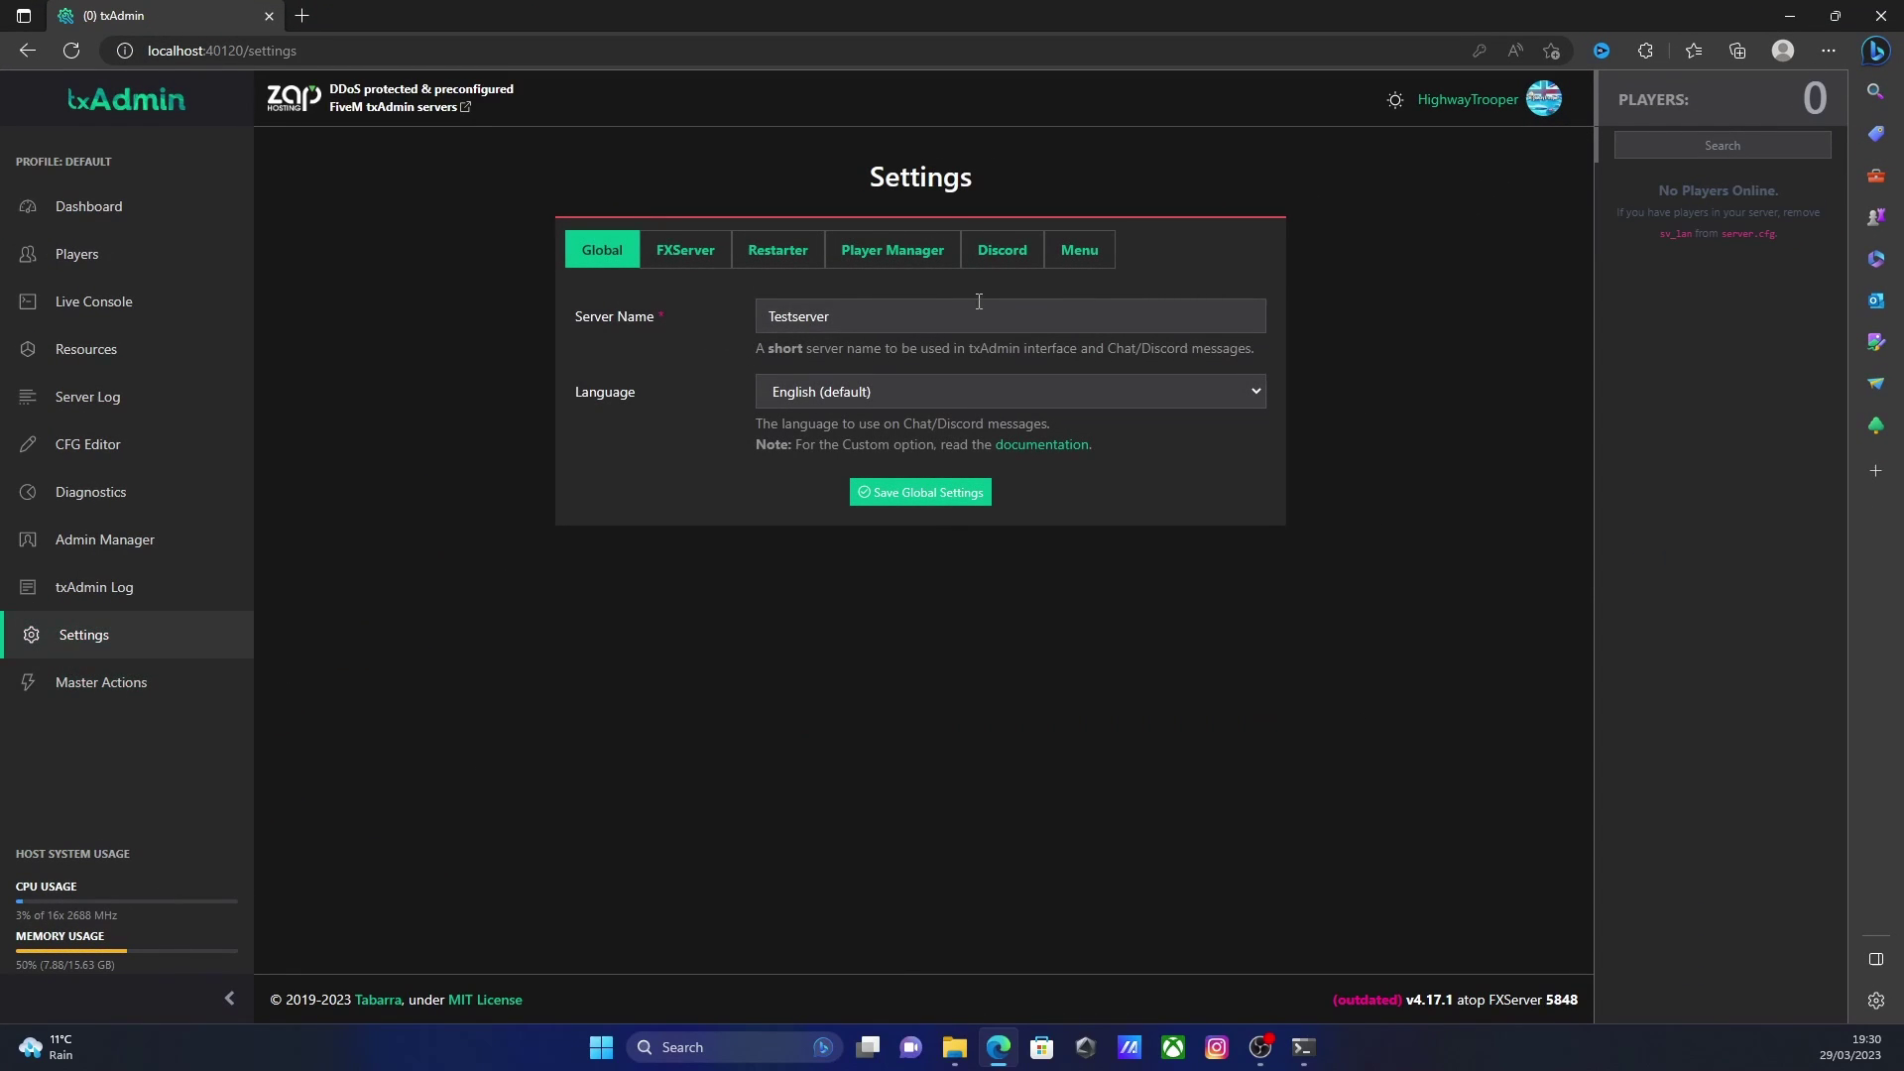
click(867, 257)
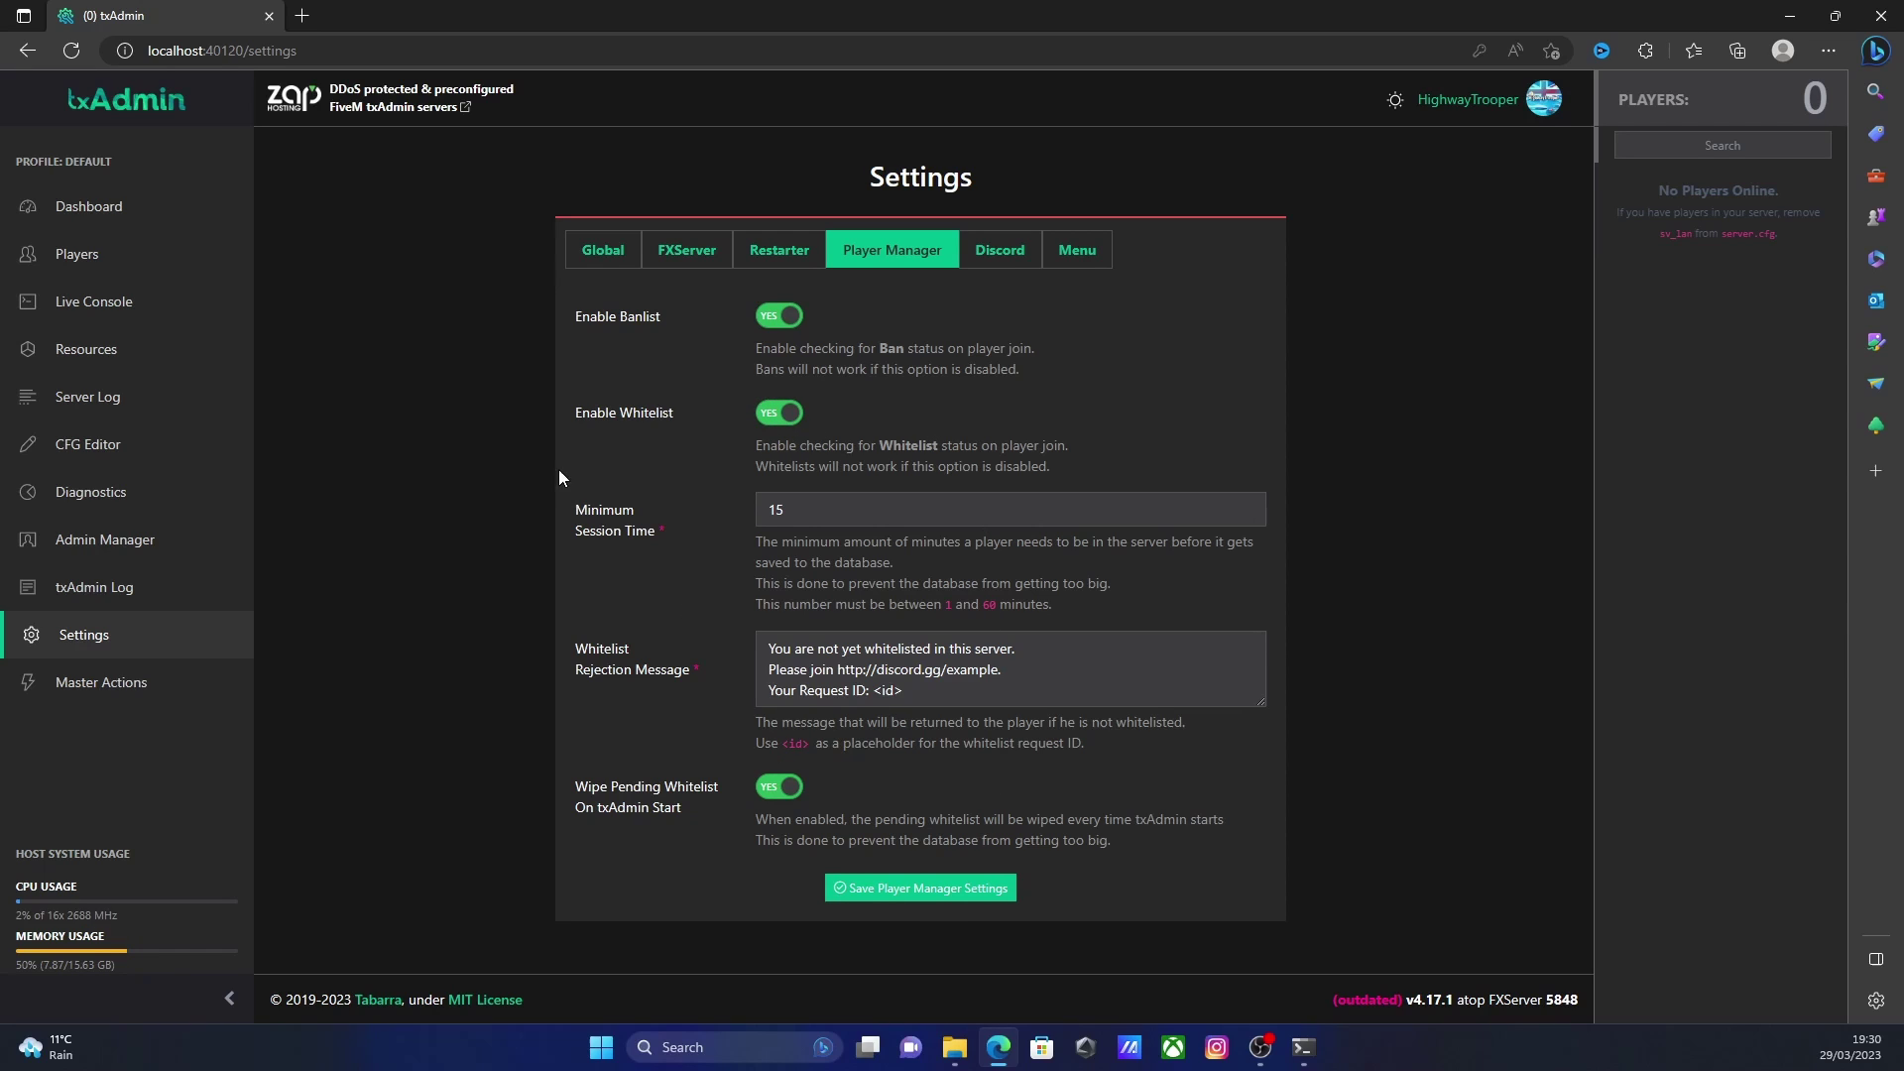
click(102, 205)
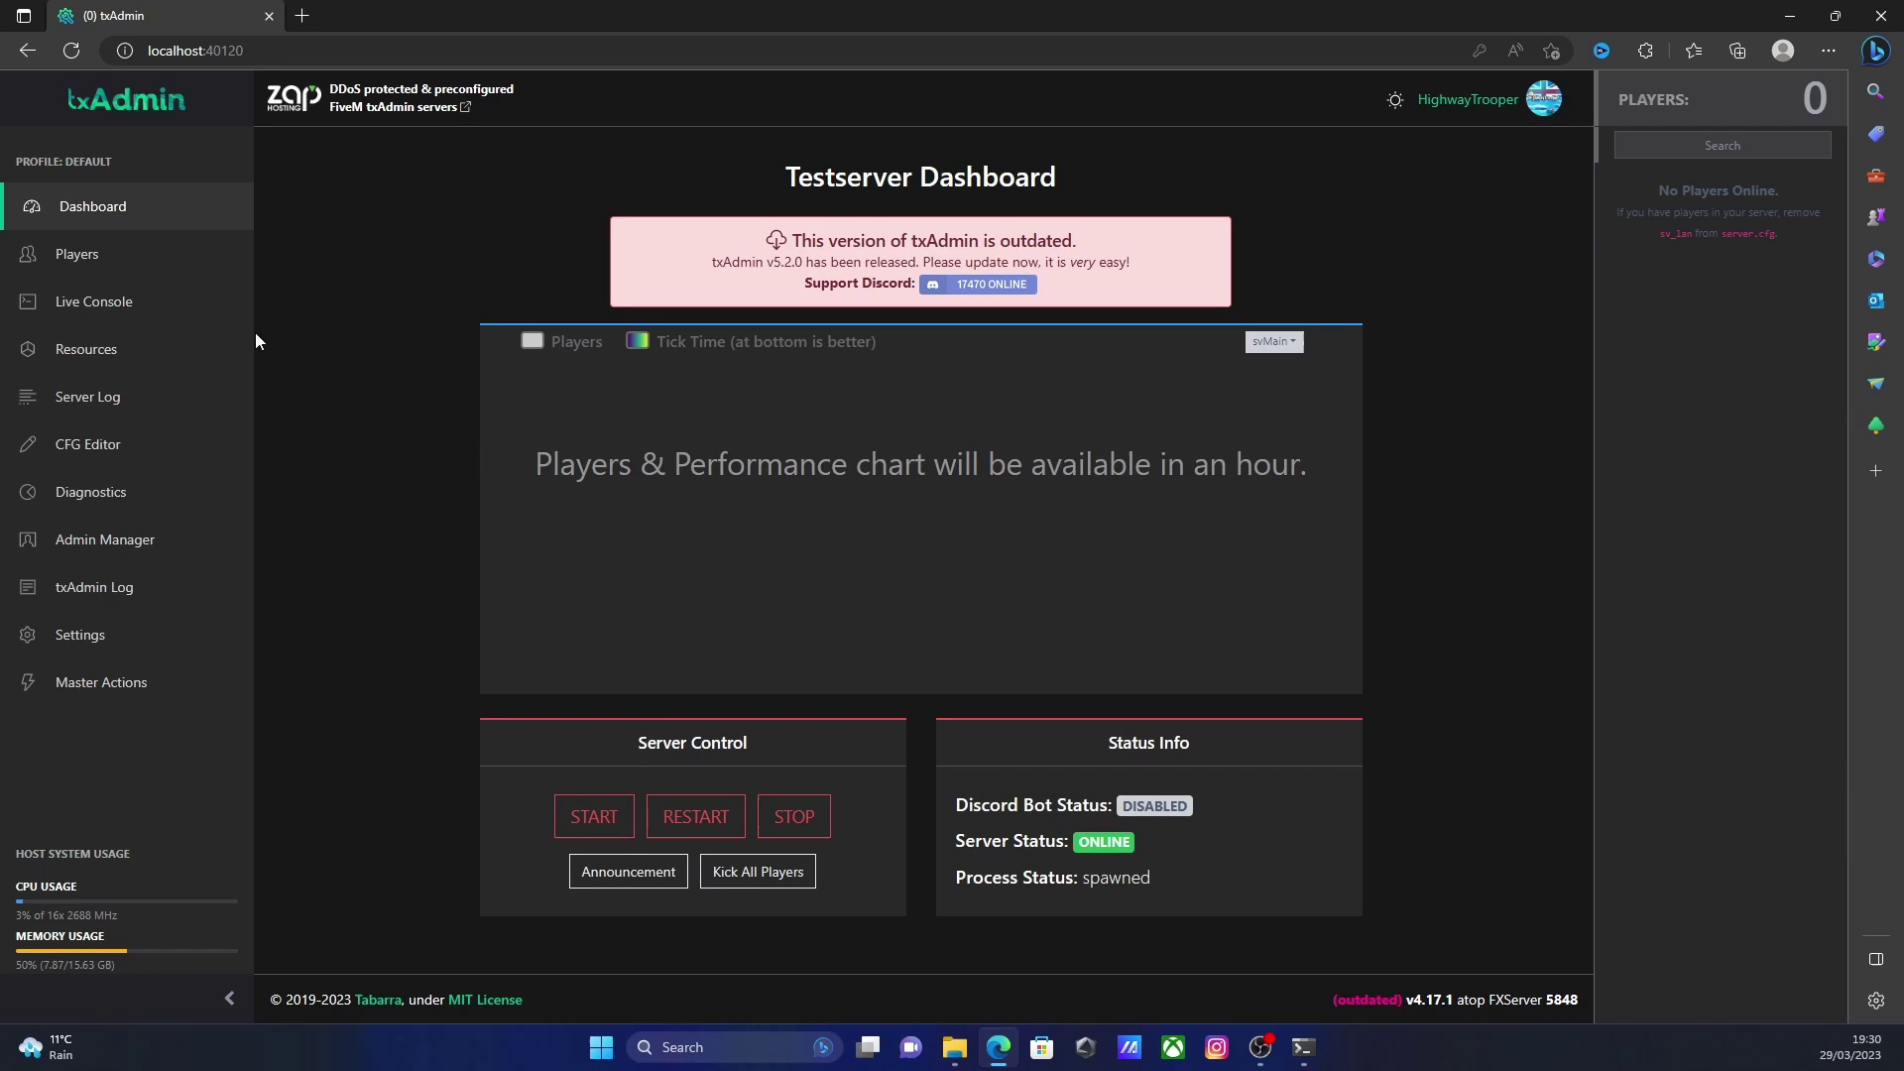
View the Players page with no pending whitelist requests and search Windows for FiveM
click(89, 253)
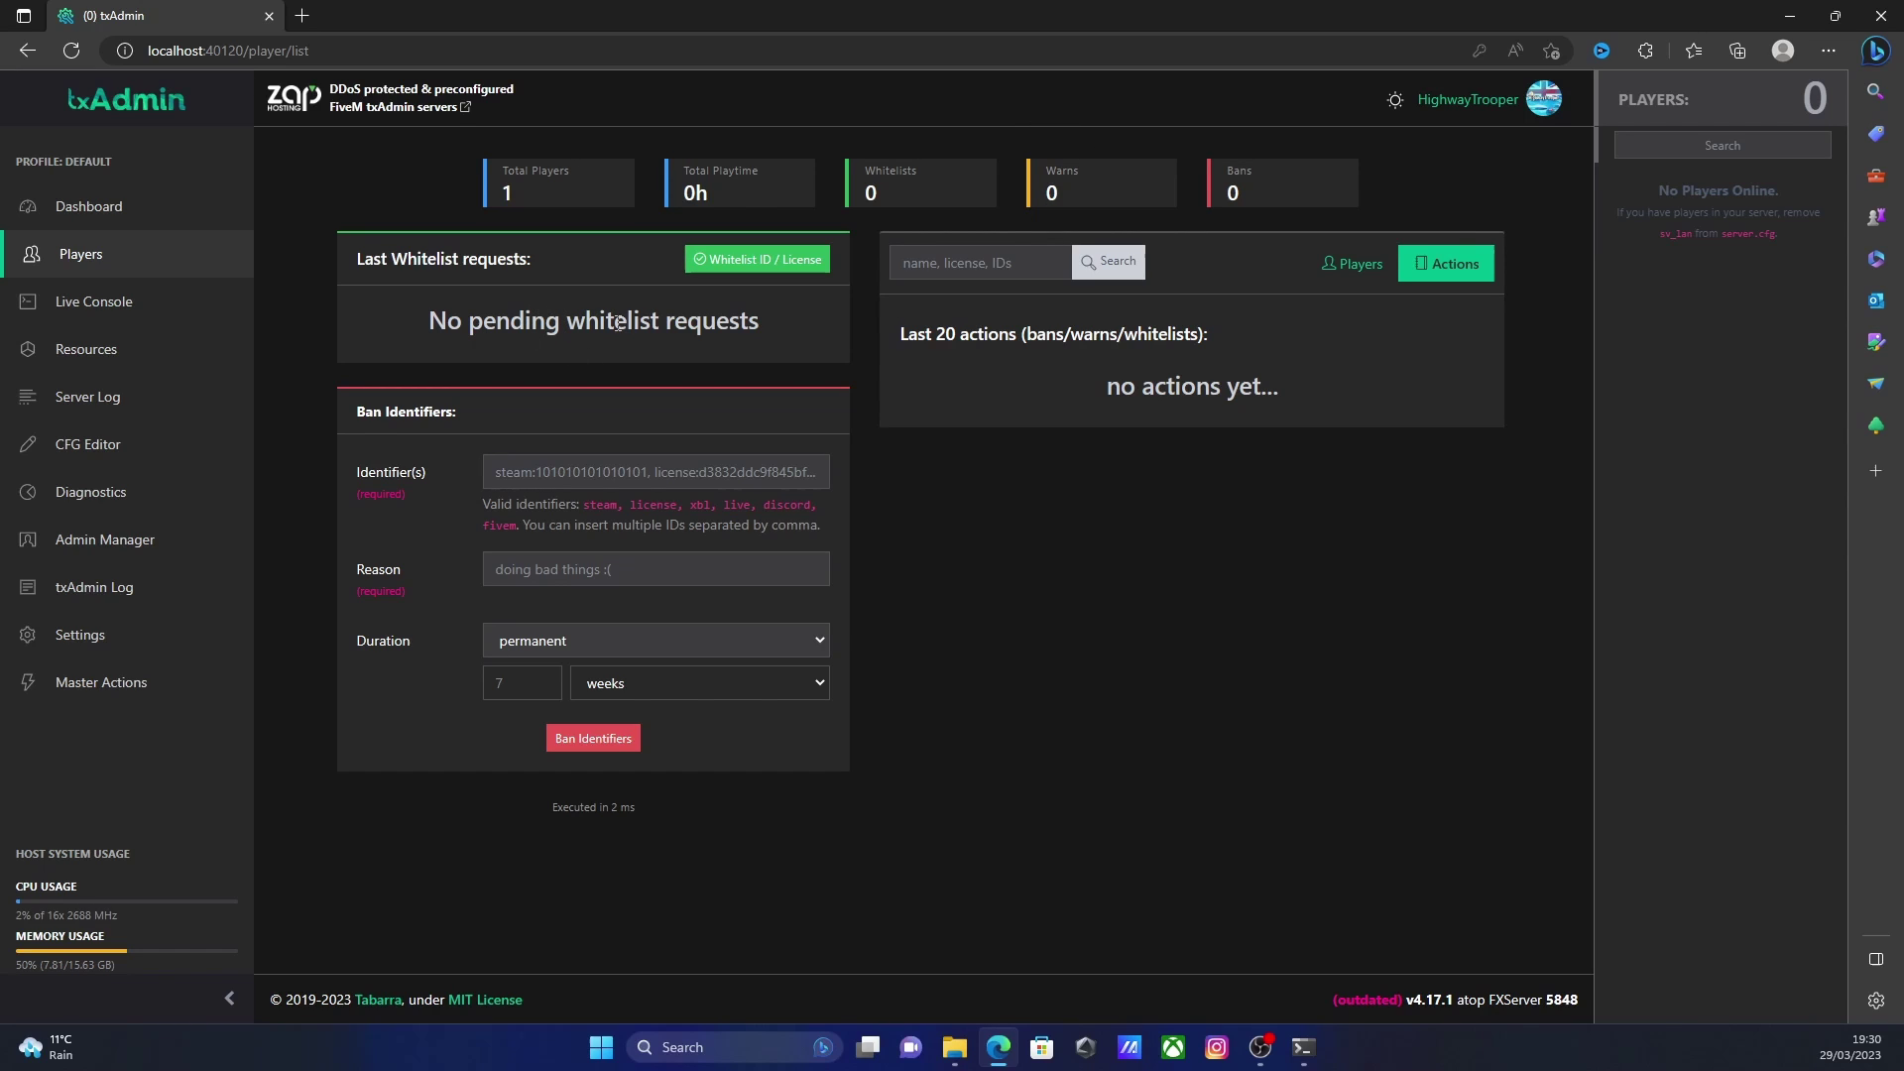
click(741, 1036)
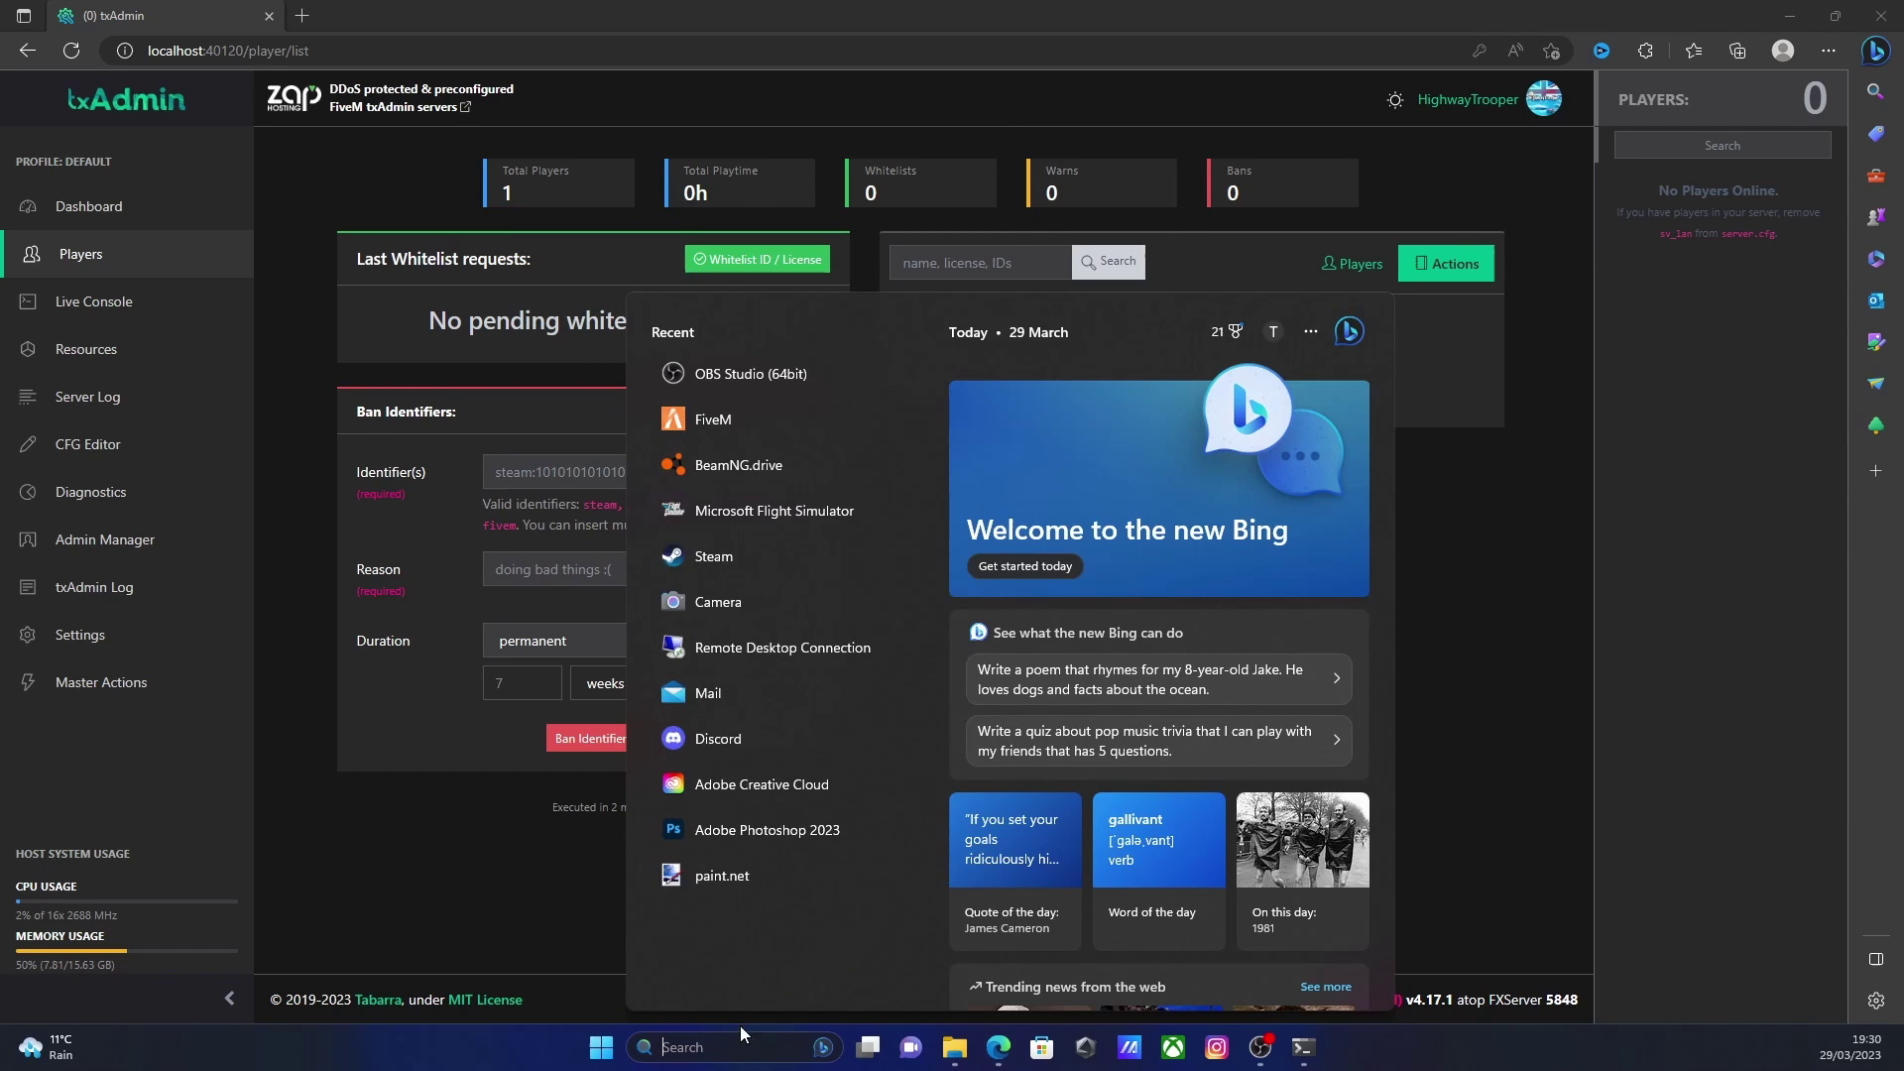
Launch FiveM and attempt the LAN Testserver join, dismissing the not-whitelisted failure (RP1G9)
click(754, 423)
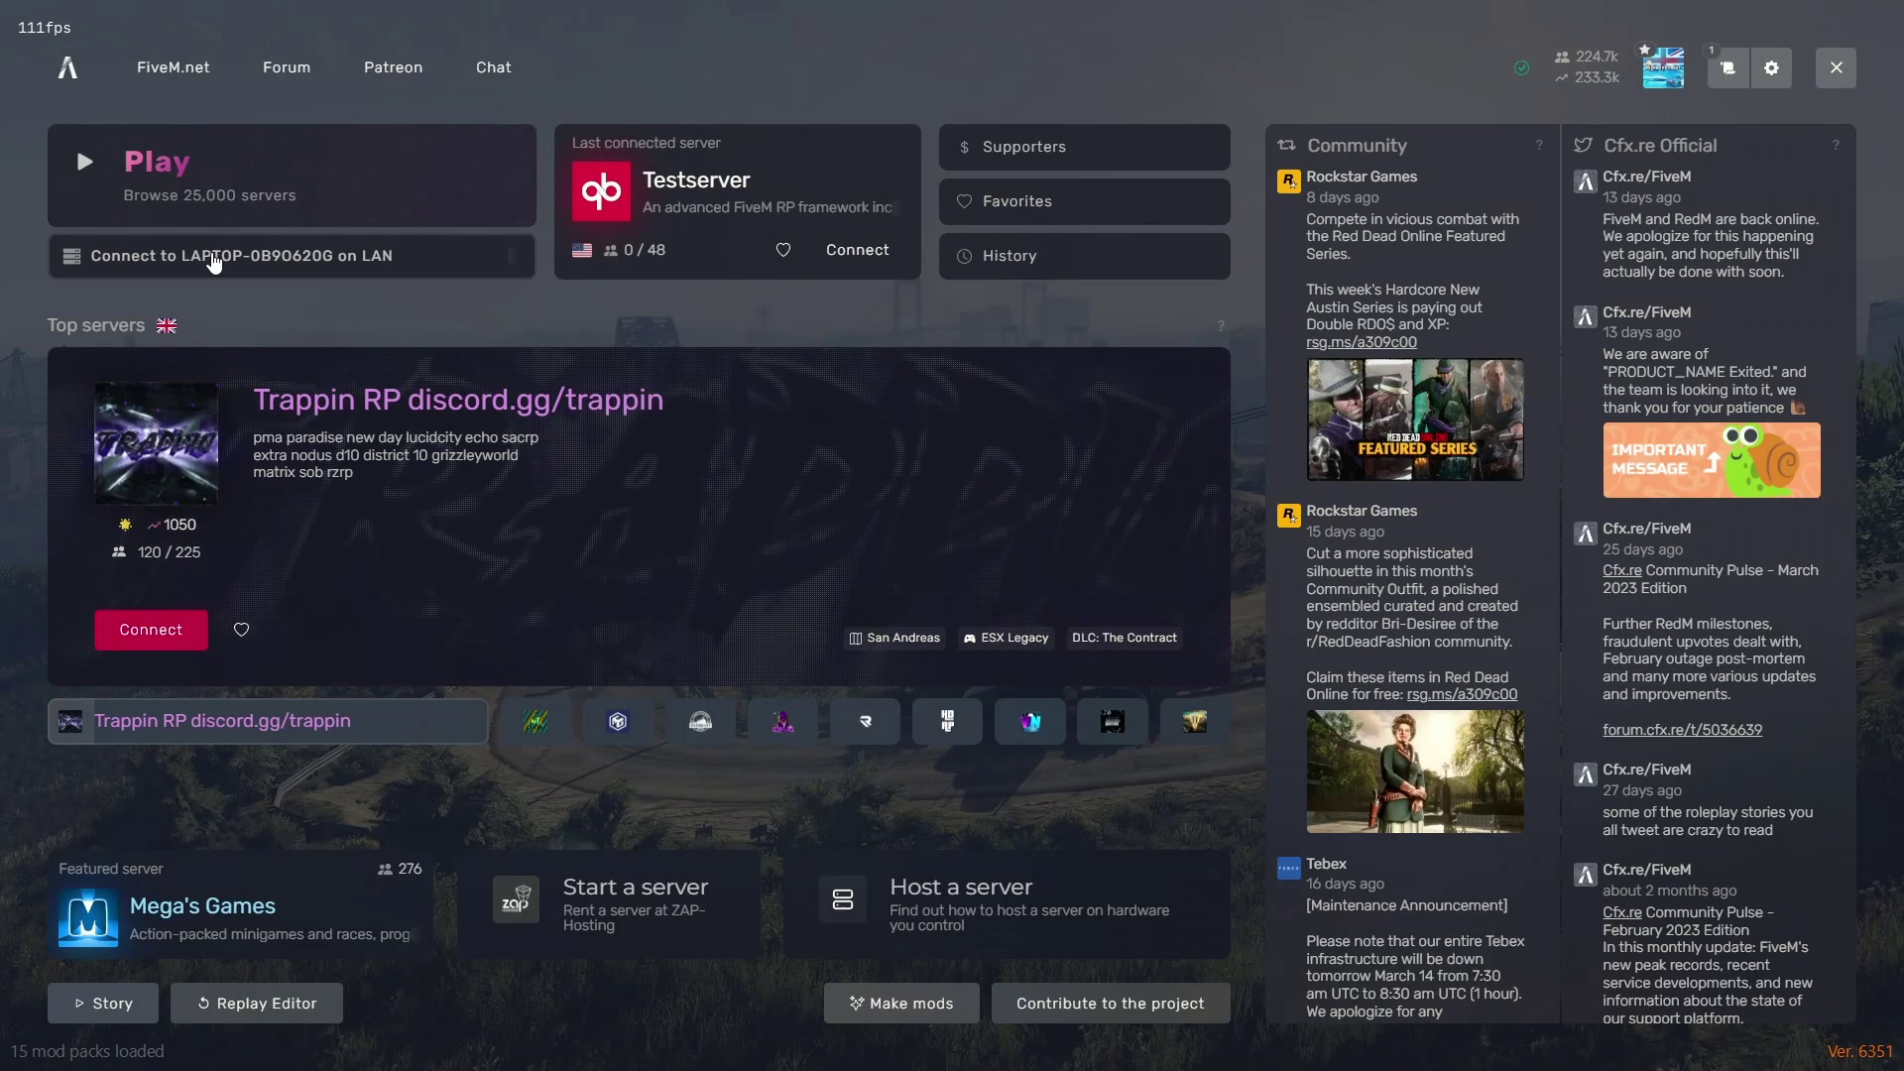
click(213, 261)
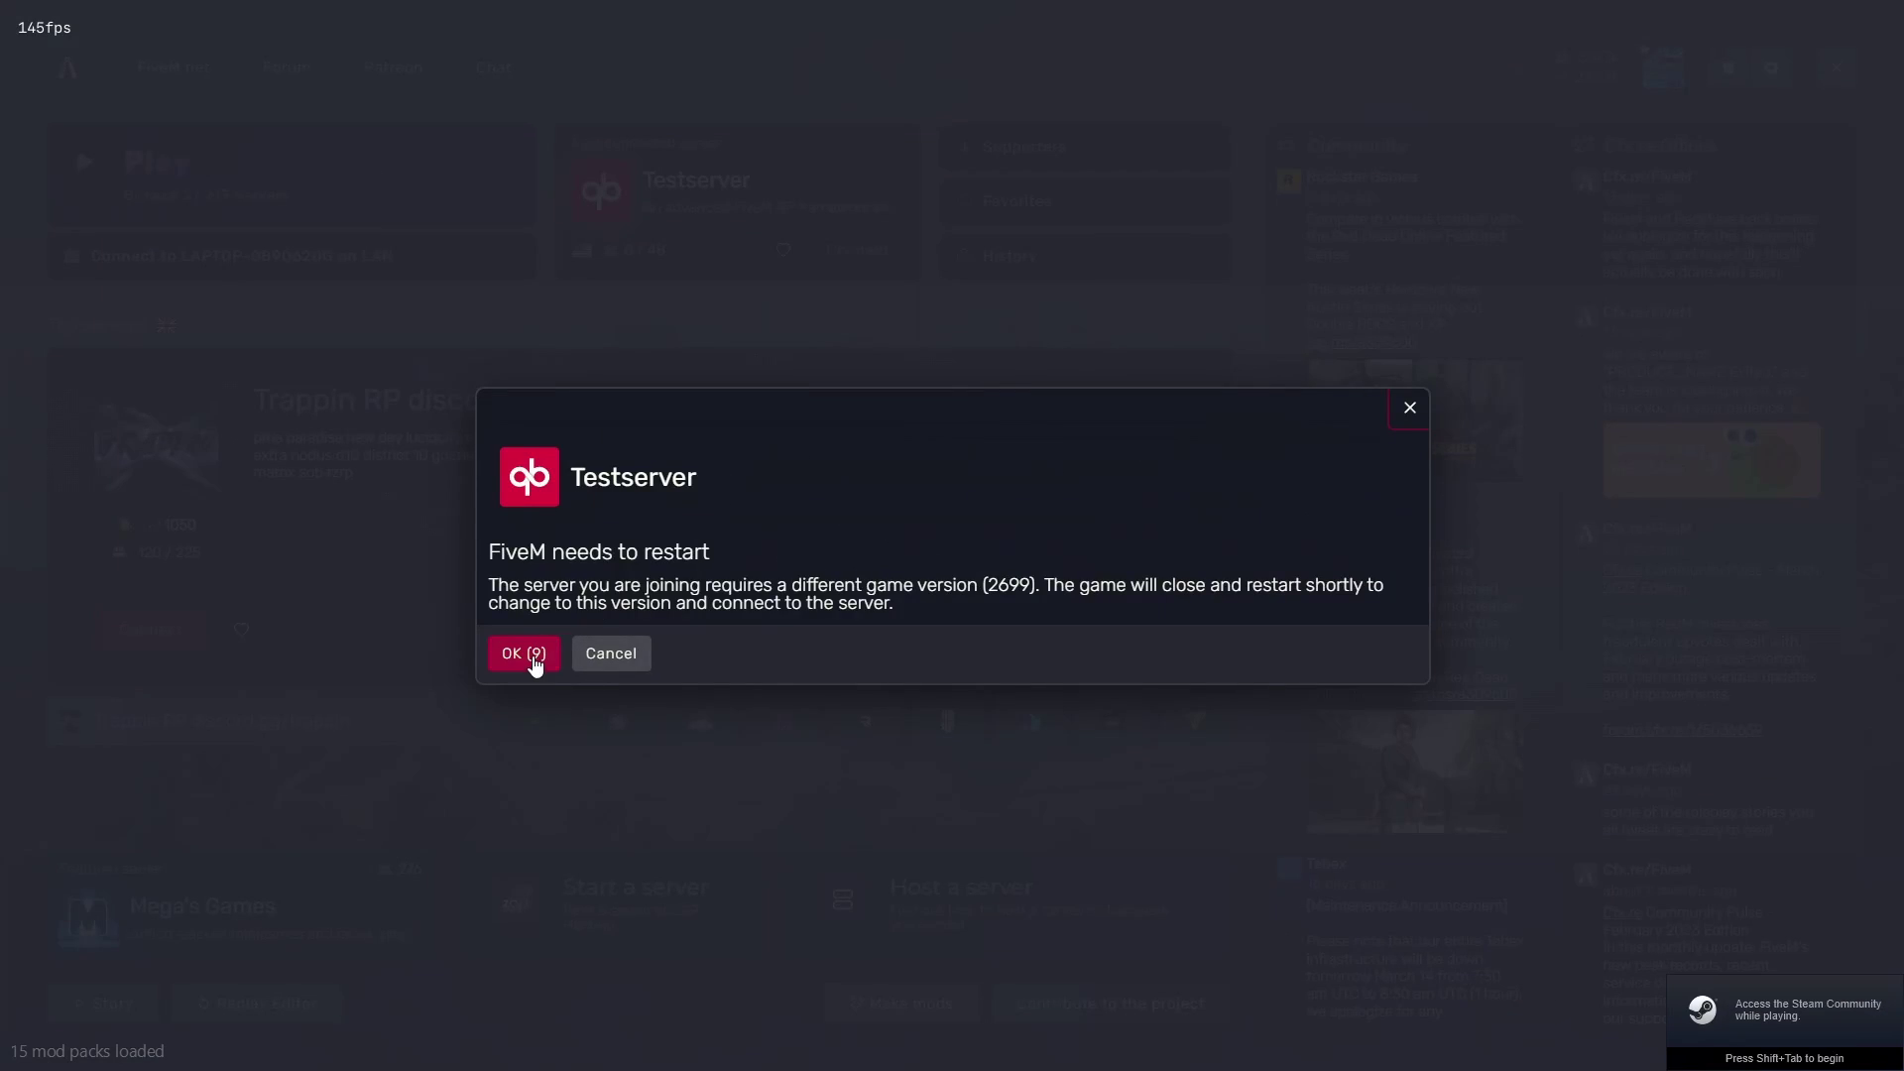
click(651, 662)
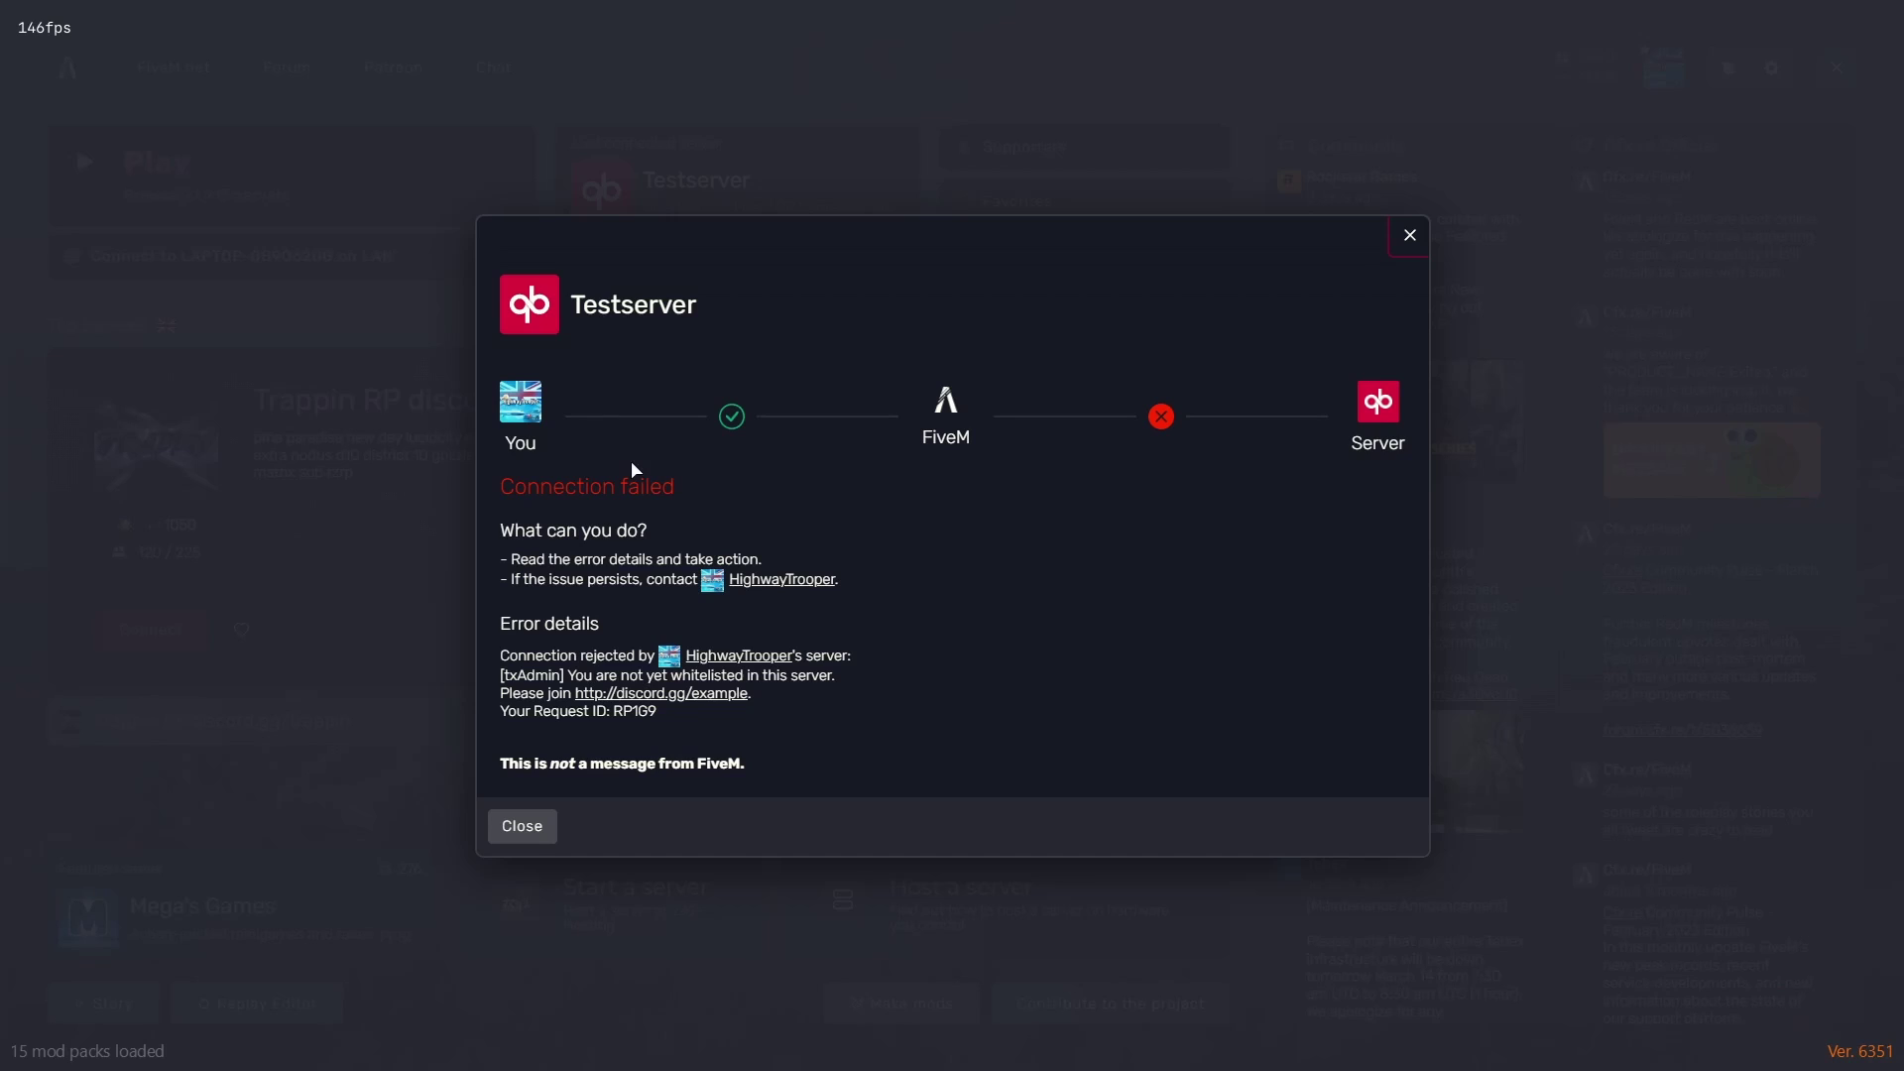
click(508, 833)
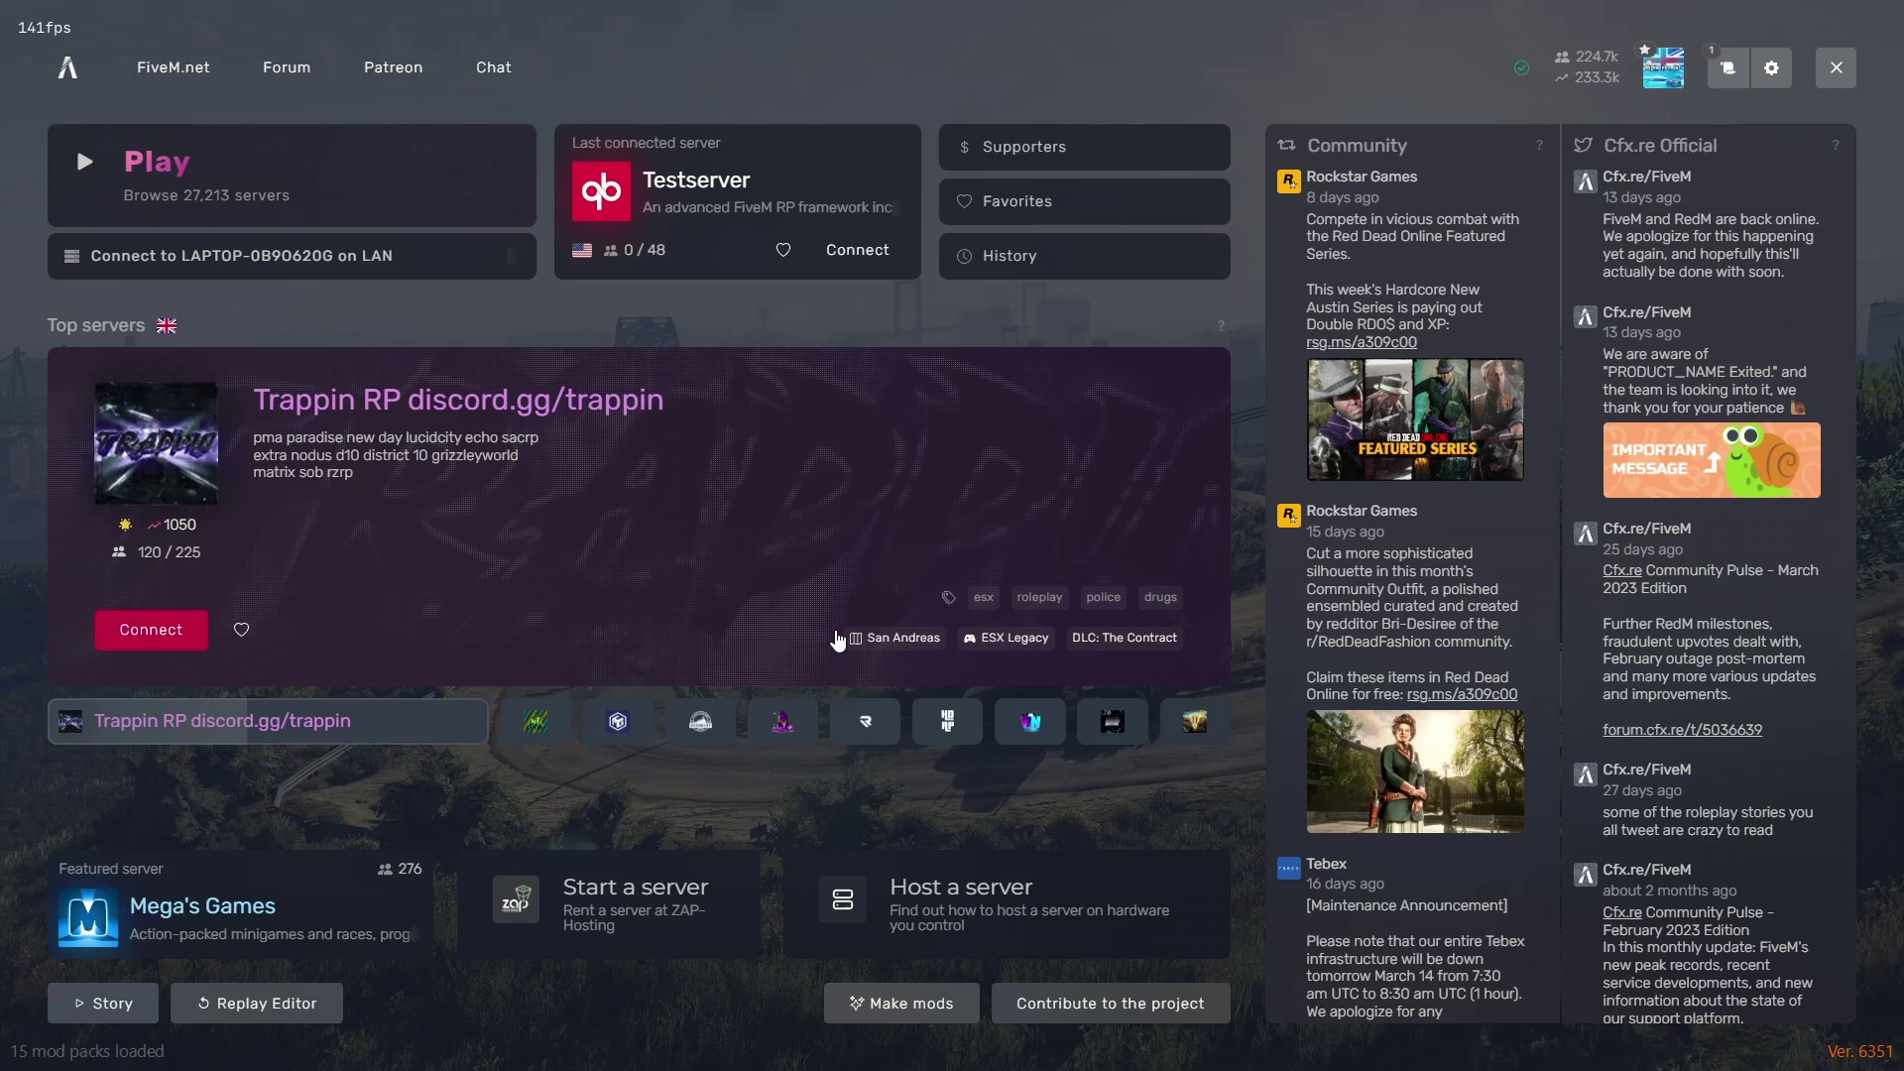
Back in txAdmin, refresh the Players page and accept whitelist request RP1G9
key(alt+Tab)
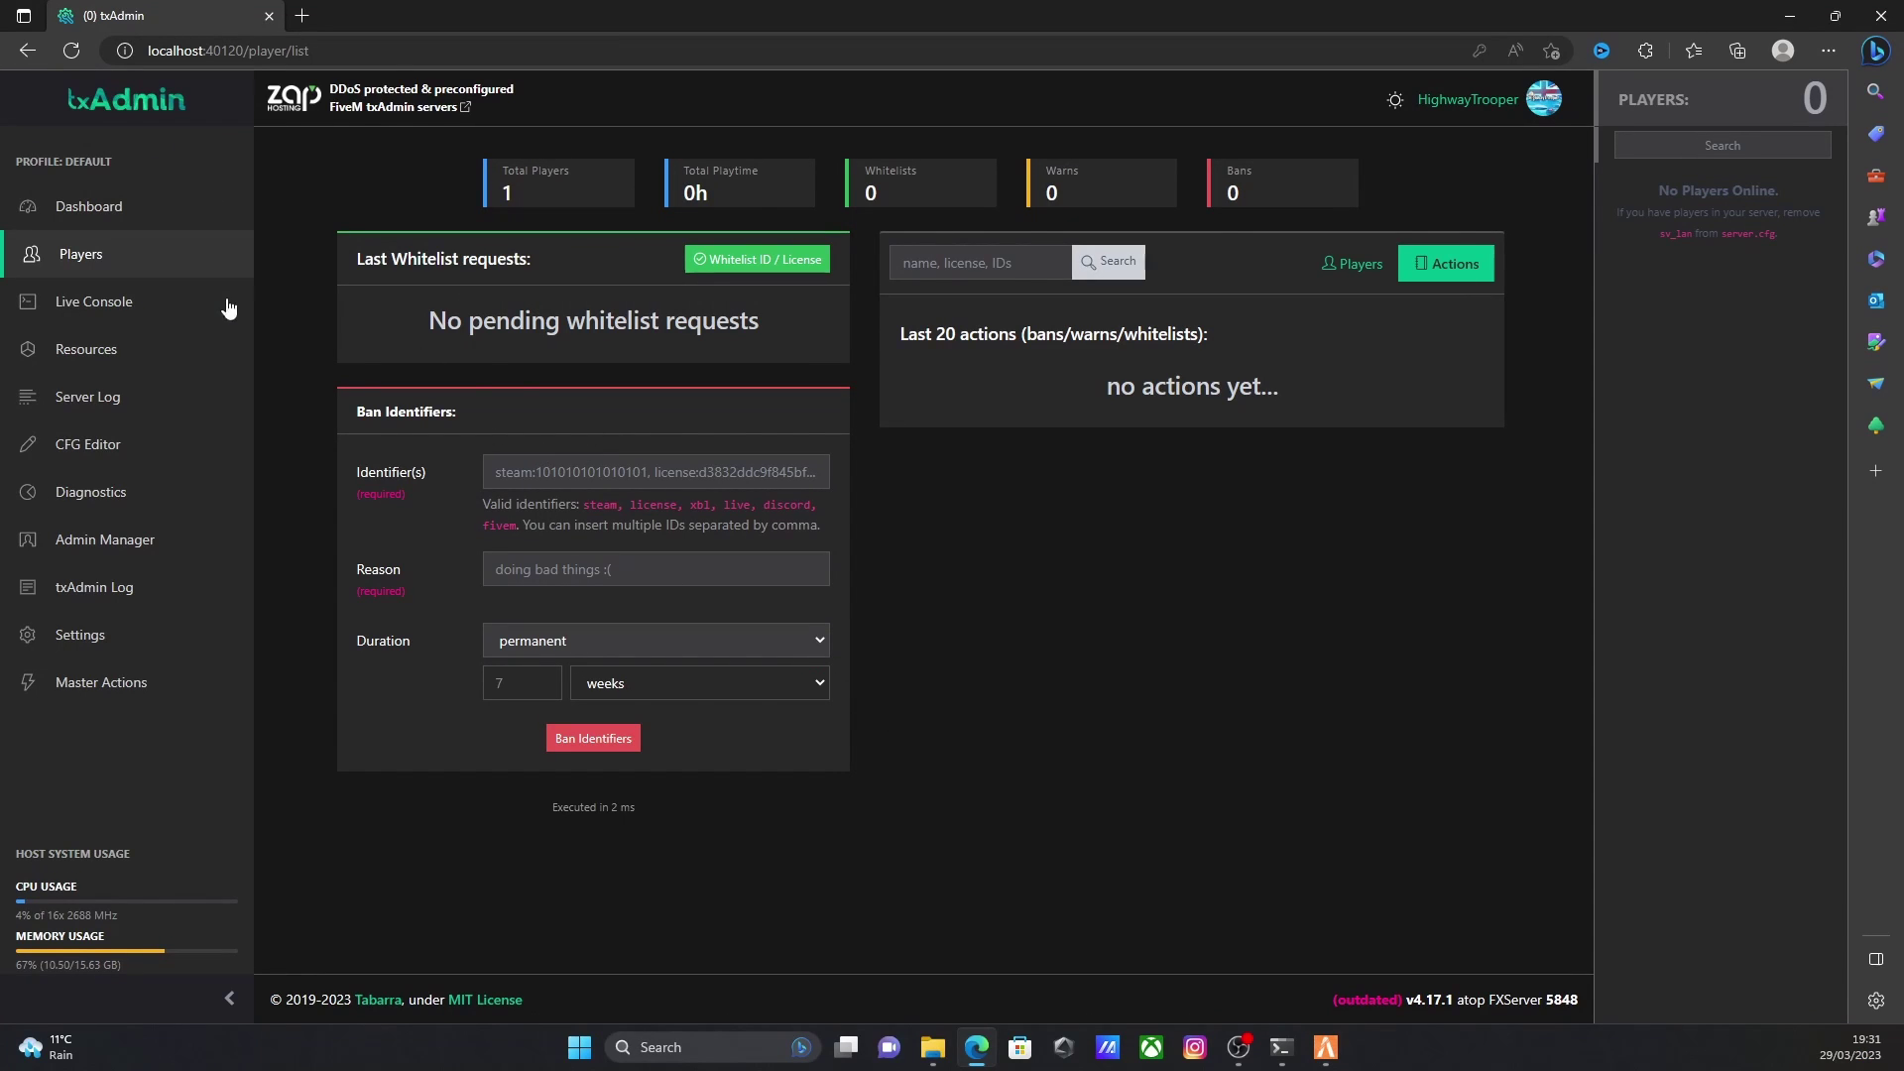
click(71, 49)
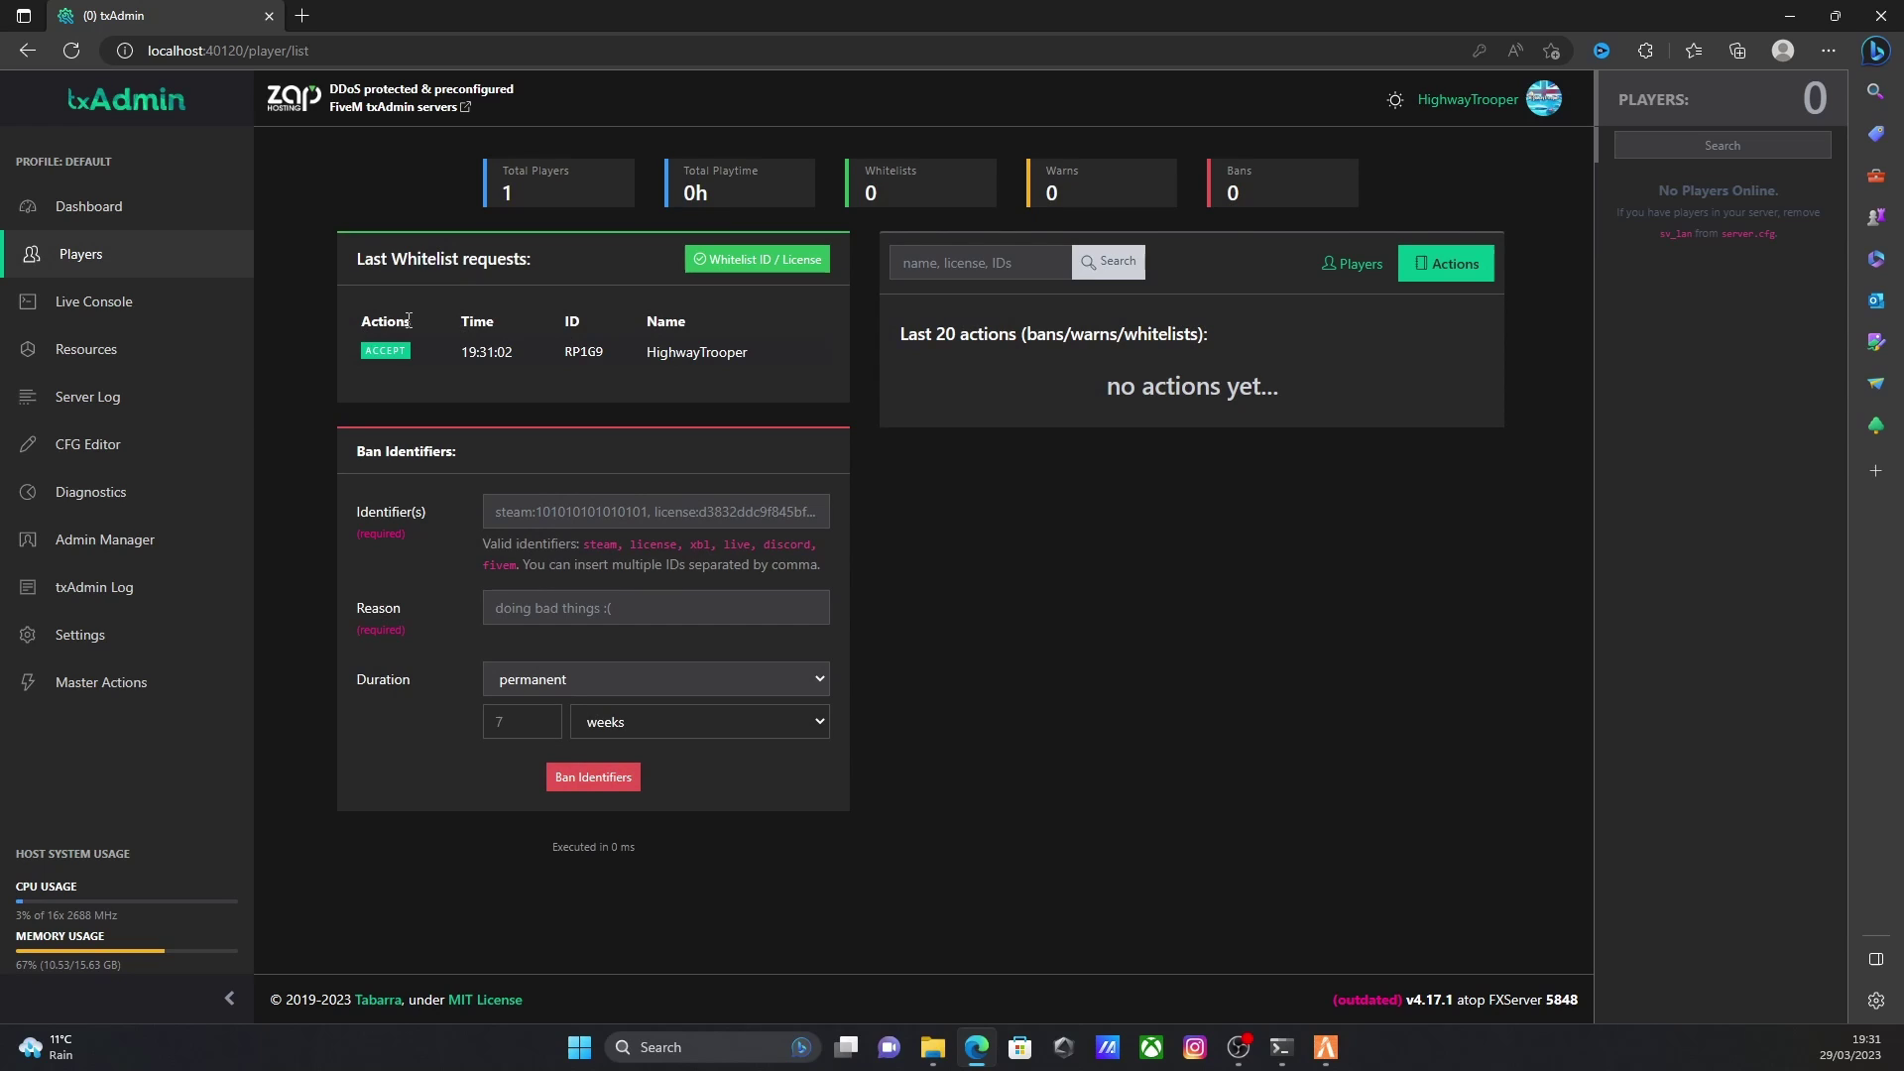
click(385, 353)
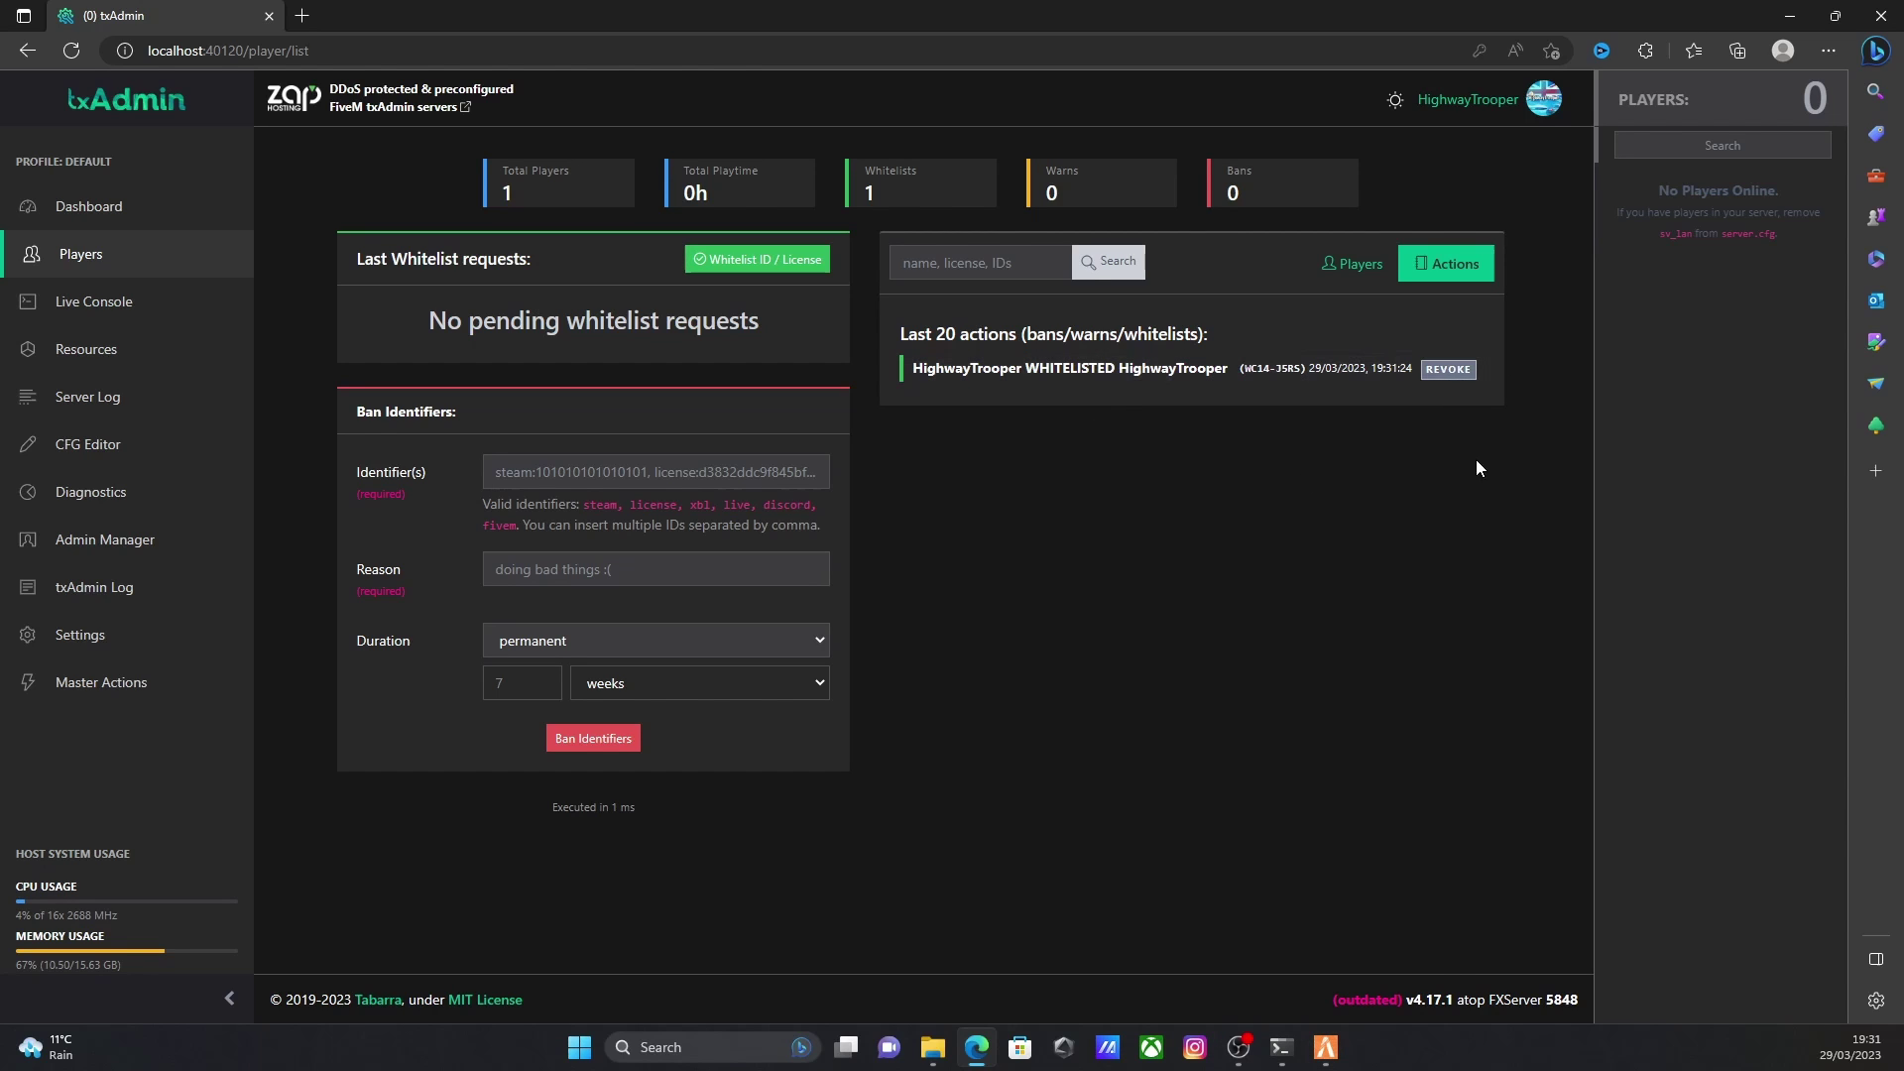
Return to FiveM and connect to the LAN Testserver again, reaching the Connecting stage
click(1325, 1048)
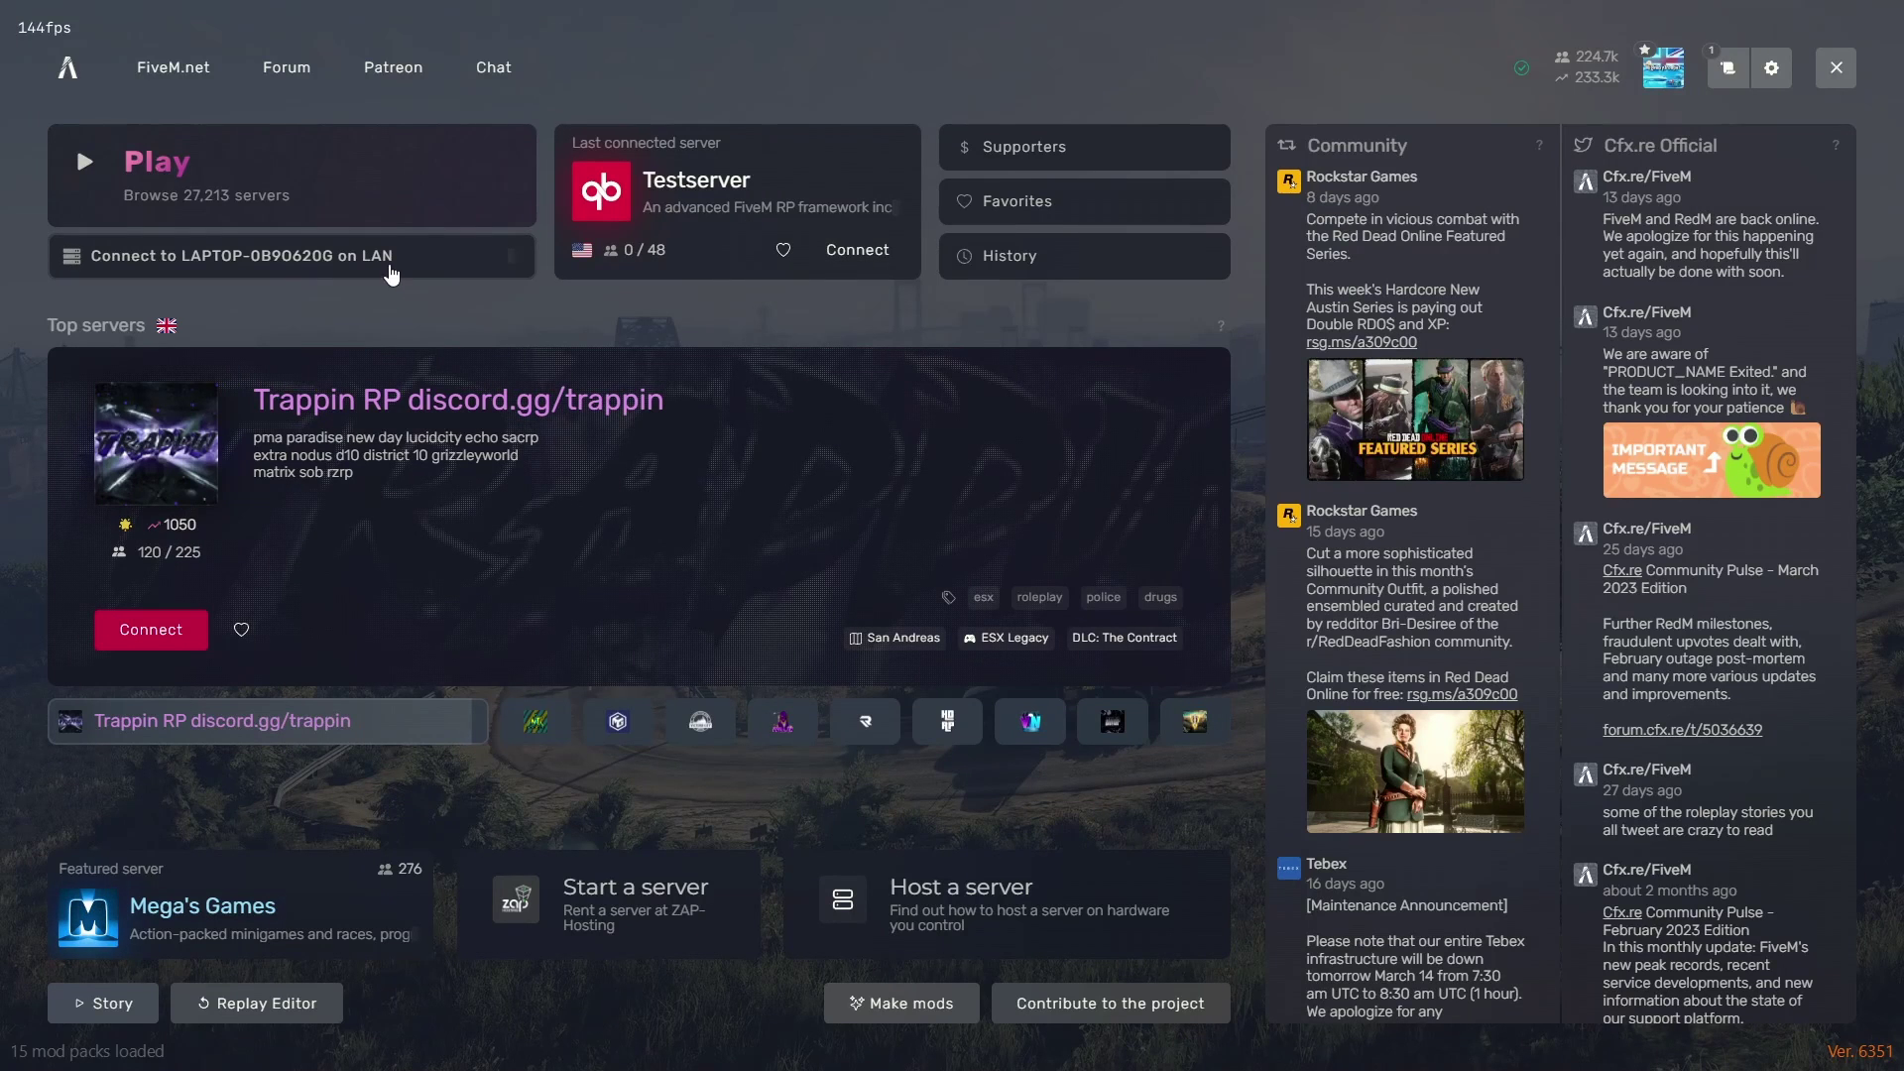
click(387, 270)
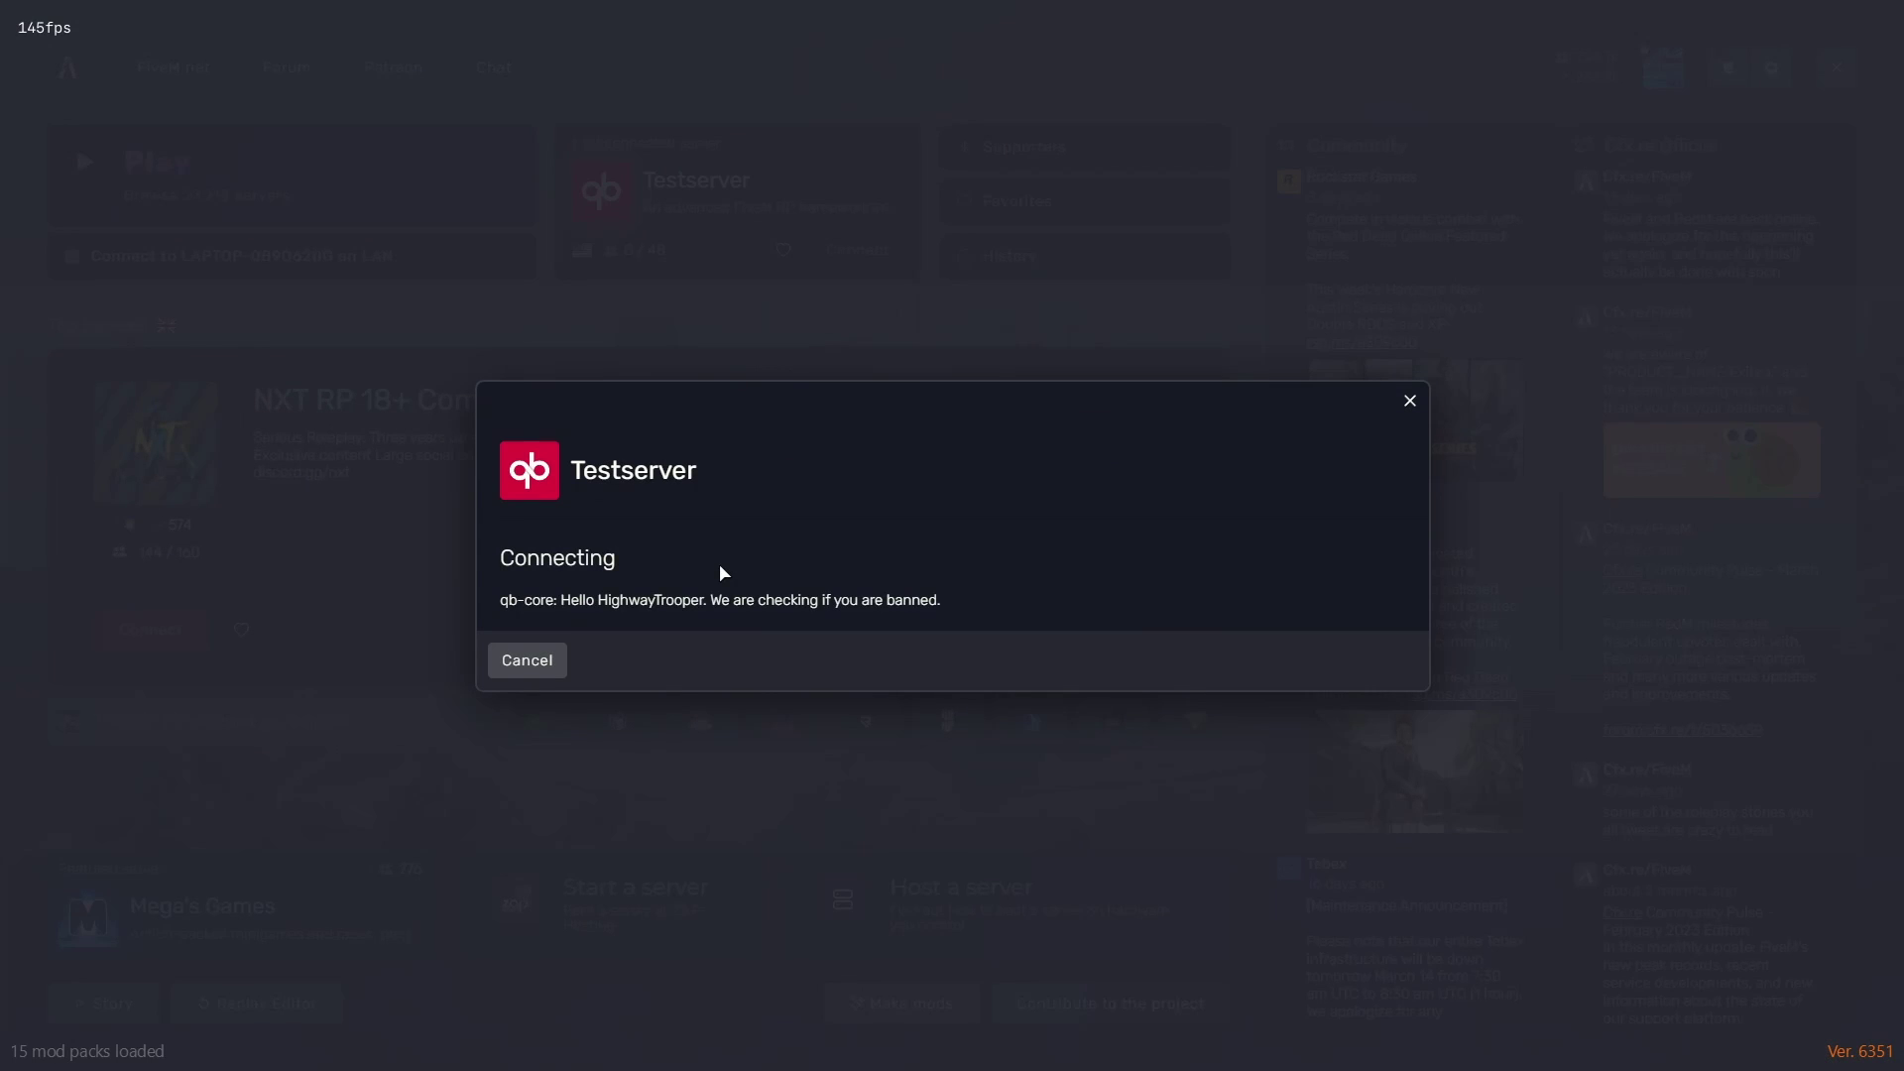